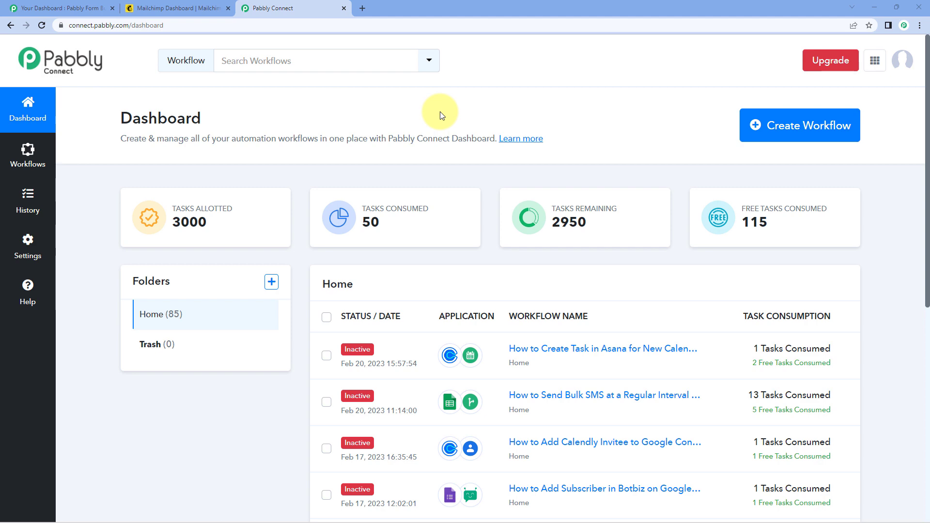
- Create a new workflow titled 'Mailchimp Subscriber on Webhook Response' and open its editor
left_click(823, 125)
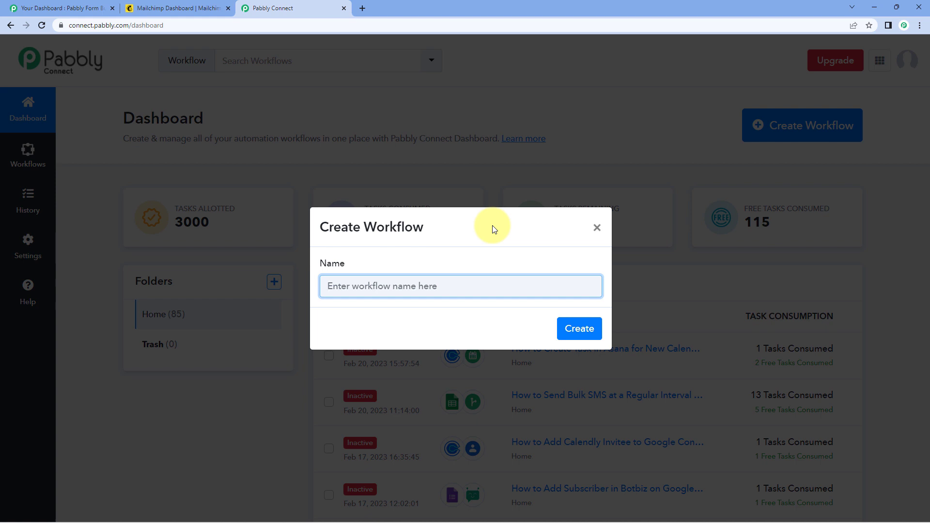
type("Mailchimp Subs")
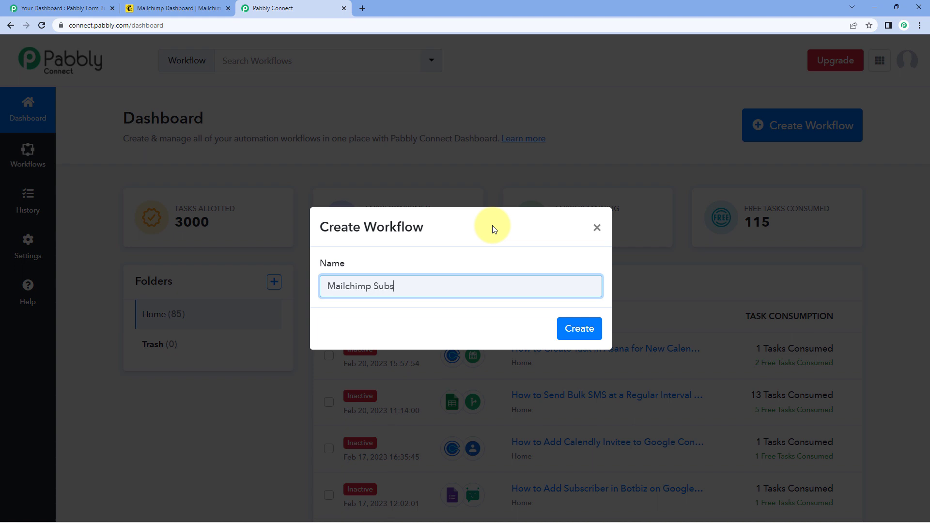
type("criber omnWebhook Respons")
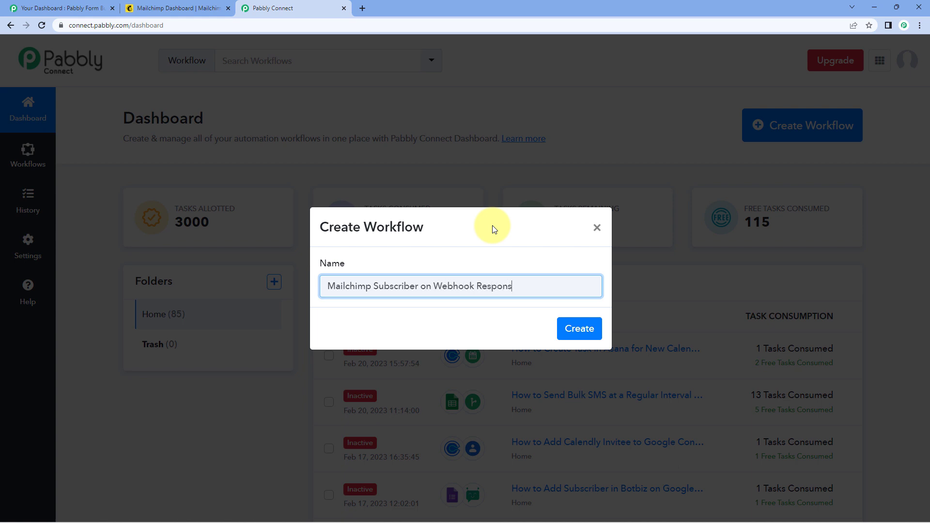
type("e")
left_click(579, 328)
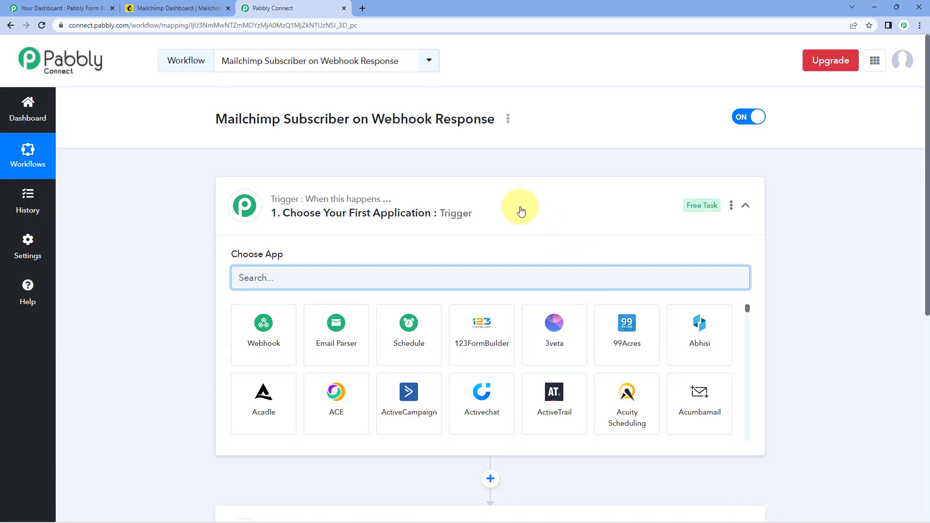
- Collapse the trigger card and re-expand it to show the trigger app choices
left_click(520, 211)
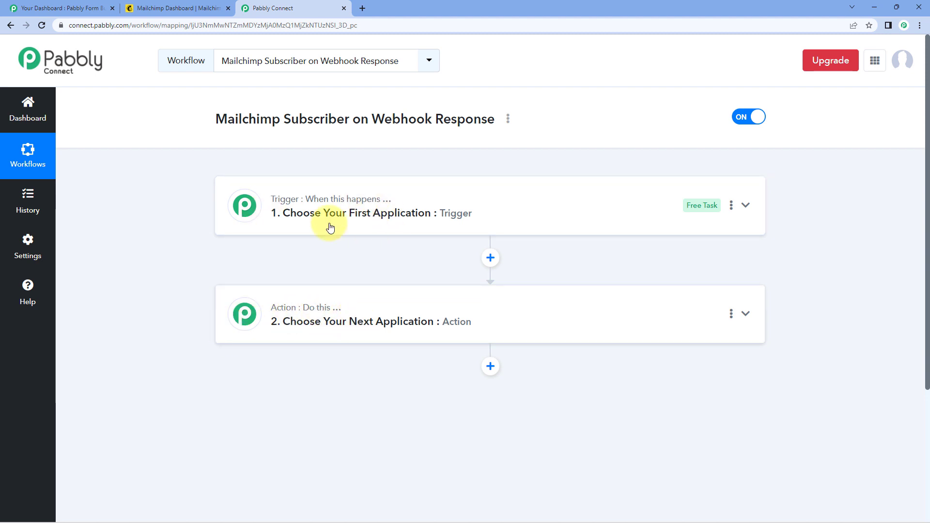
left_click(420, 199)
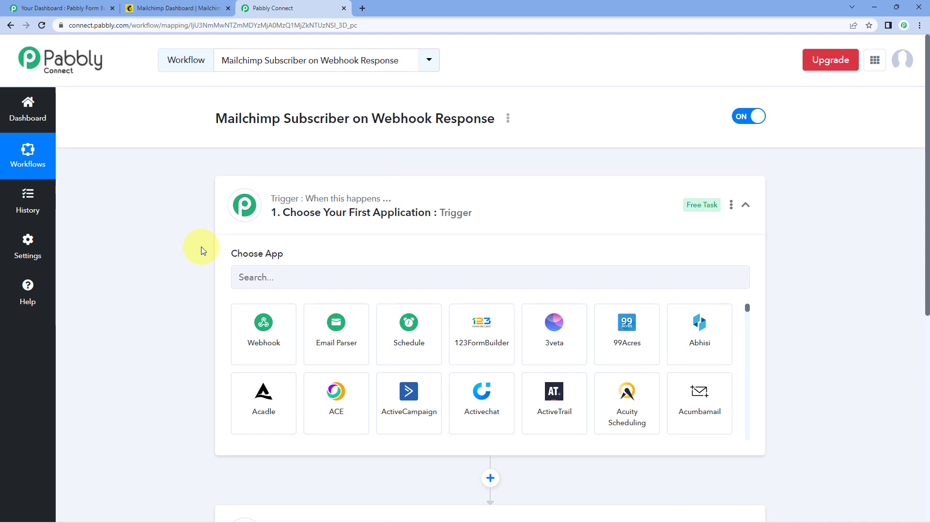
scroll(202, 246, "down", 2)
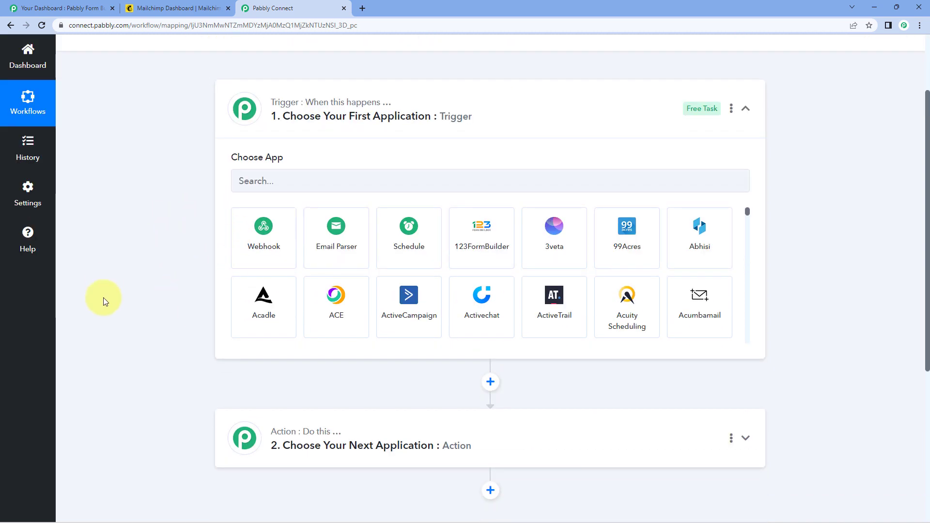
- Glance at the Mailchimp dashboard, then bring up the Pabbly Form Builder dashboard
left_click(177, 8)
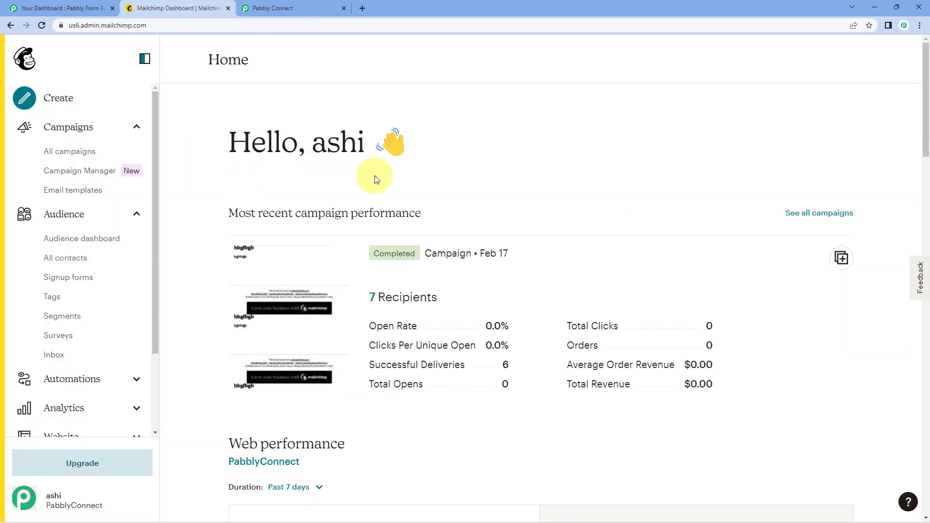
left_click(315, 8)
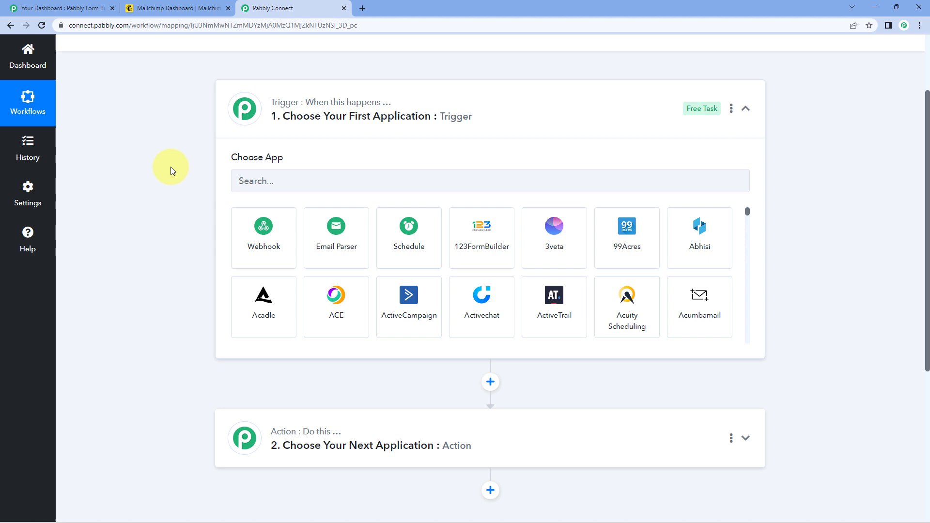
scroll(175, 181, "up", 1)
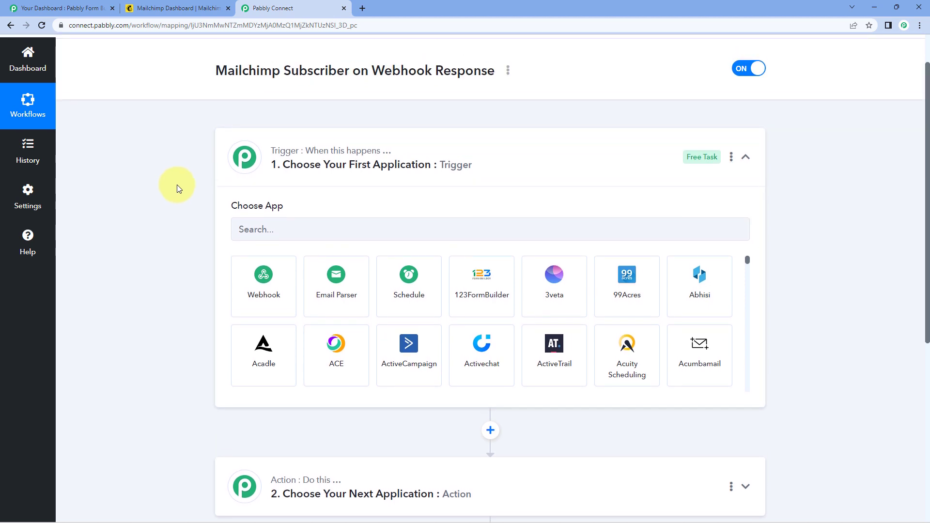
left_click(77, 9)
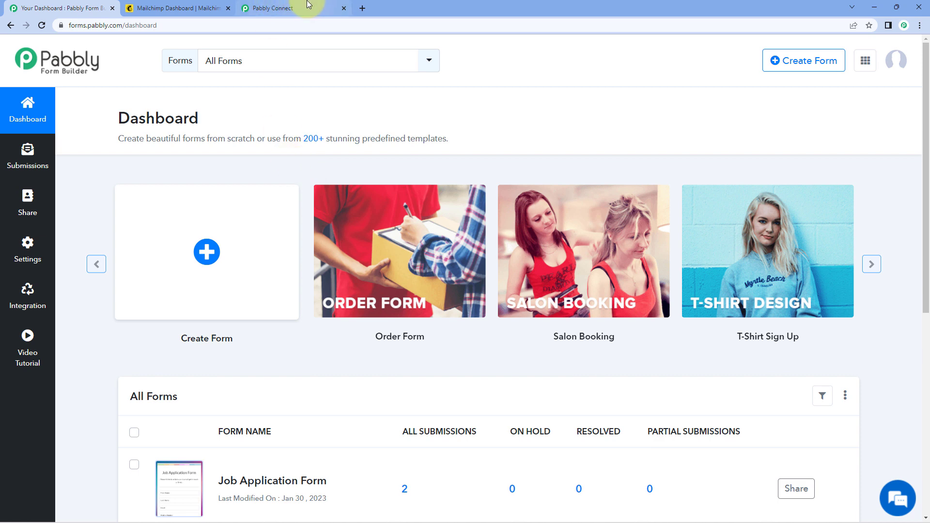
- Scroll through the All Forms list, check Mailchimp, and return to the workflow's trigger setup
mouse_move(306, 5)
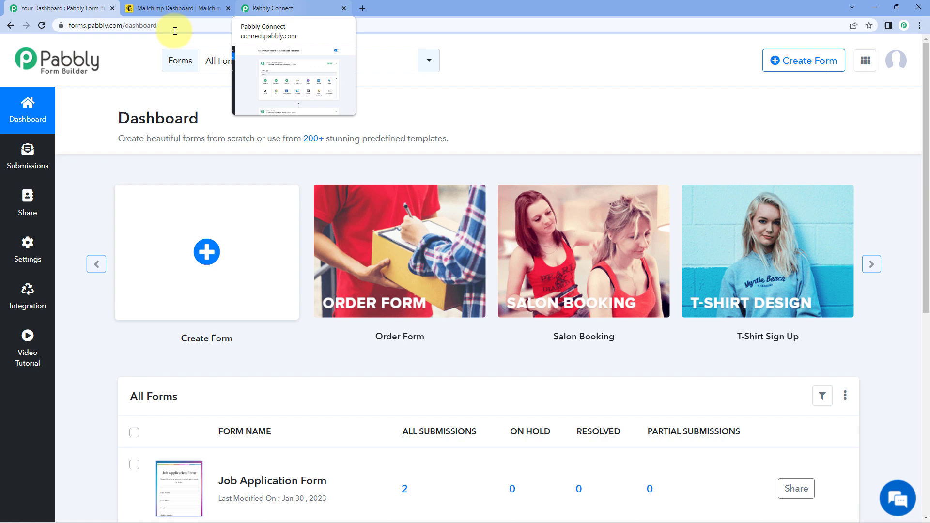
scroll(155, 160, "down", 4)
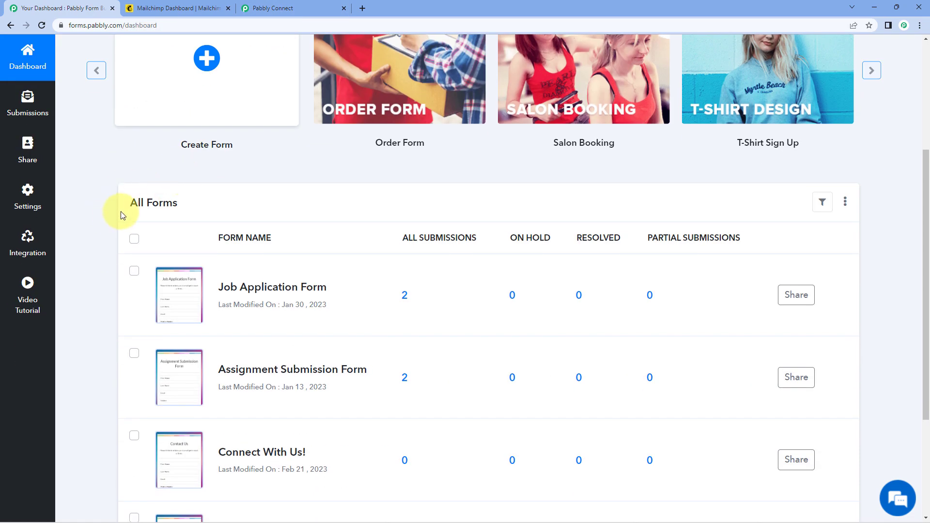
scroll(118, 217, "up", 4)
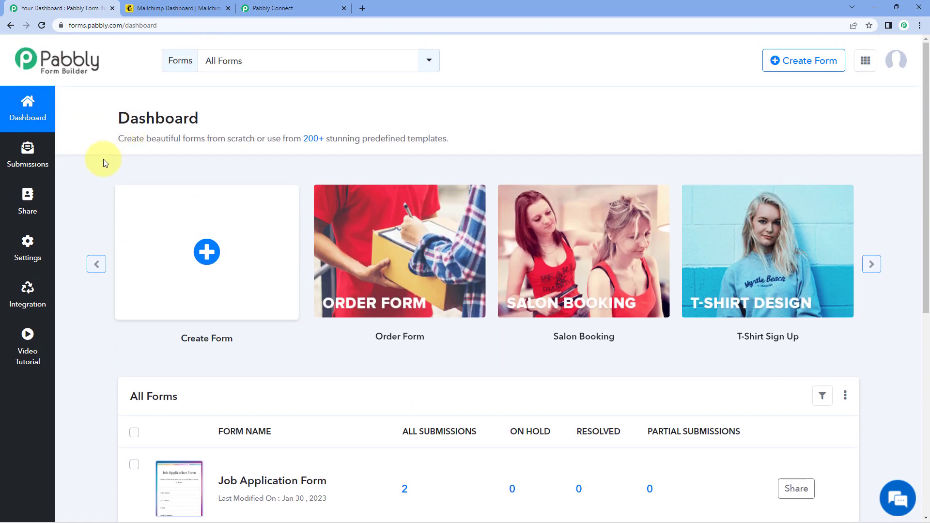
left_click(186, 8)
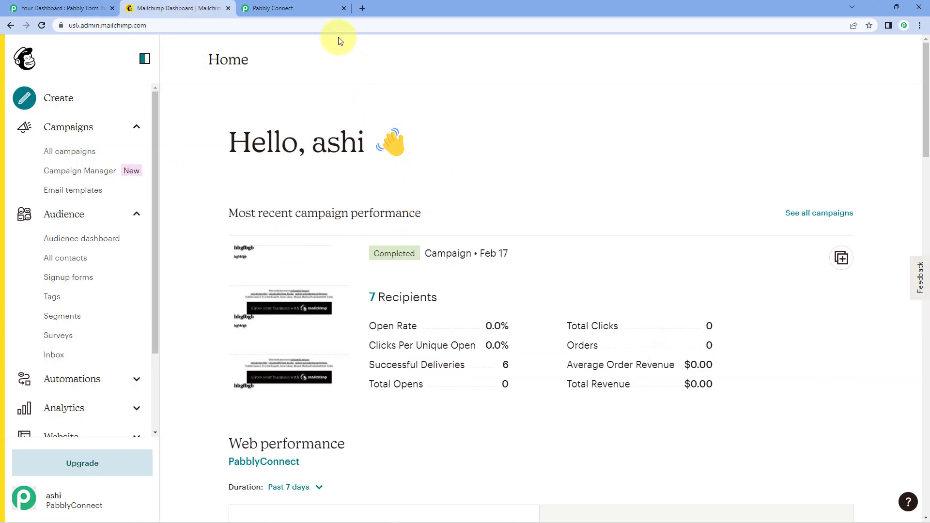
left_click(315, 7)
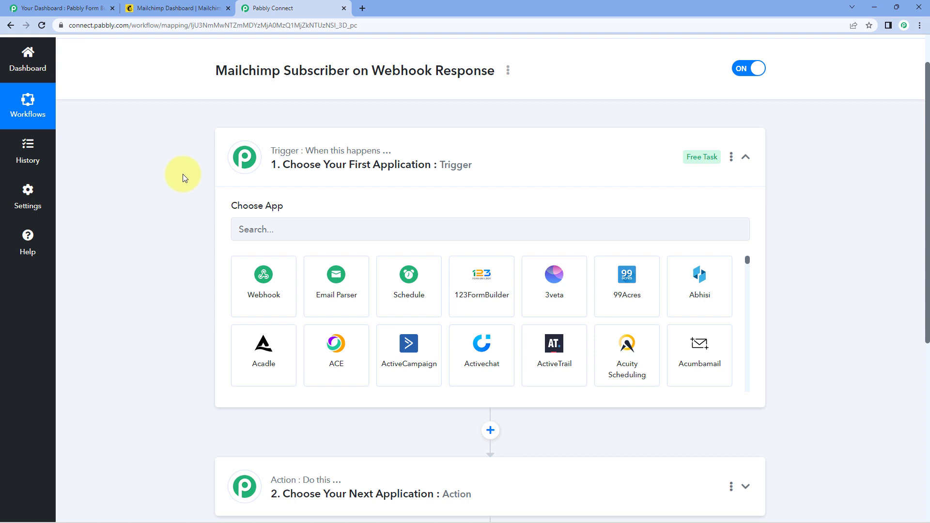
- Set Webhook as the trigger app and copy its webhook URL
scroll(183, 173, "down", 1)
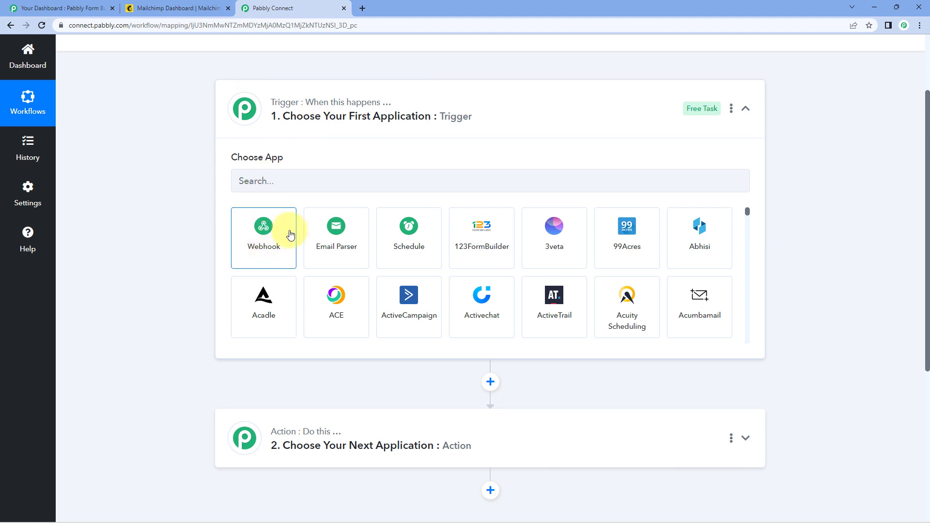
left_click(271, 229)
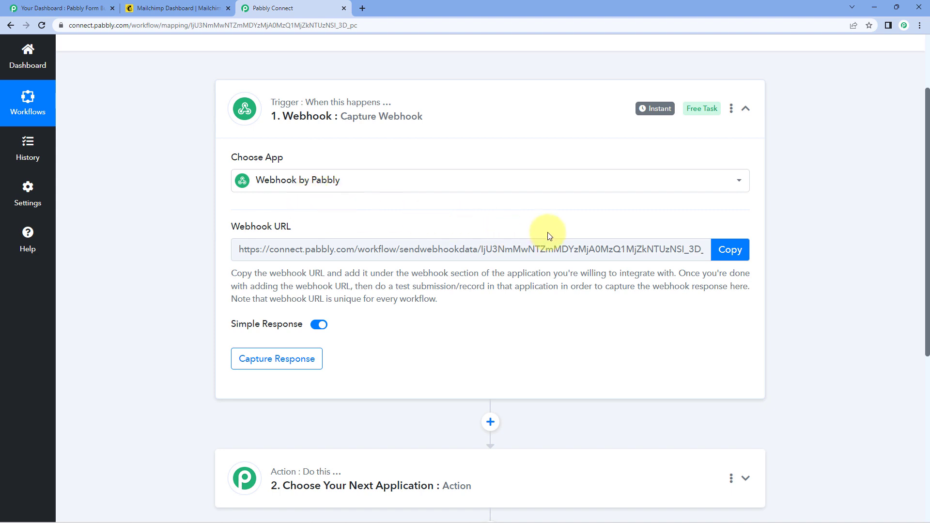
left_click(736, 252)
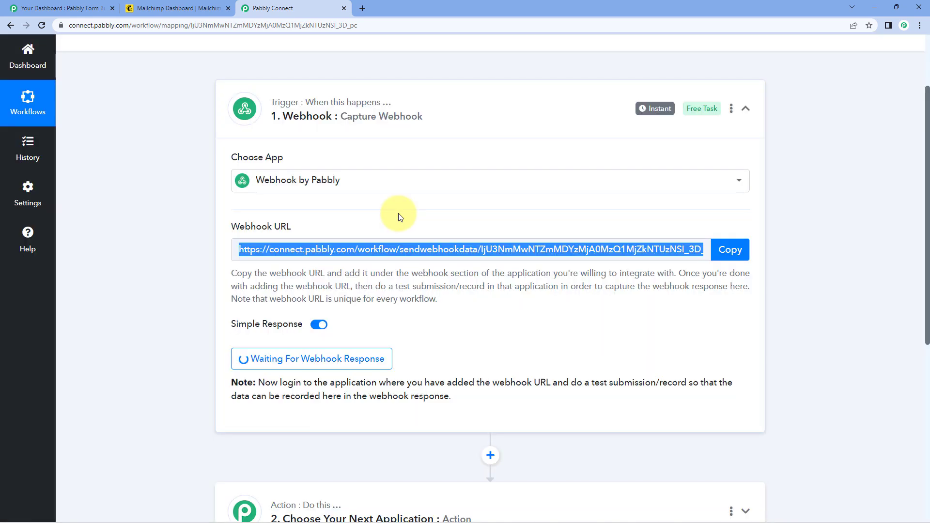
- Open the Connect With Us! form in the editor from its row menu
left_click(75, 9)
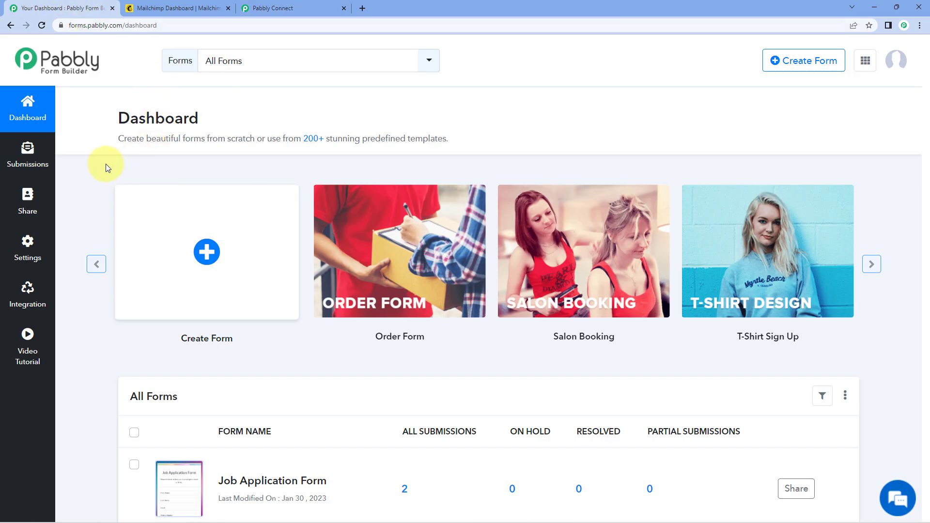
scroll(104, 168, "down", 1)
scroll(105, 168, "down", 7)
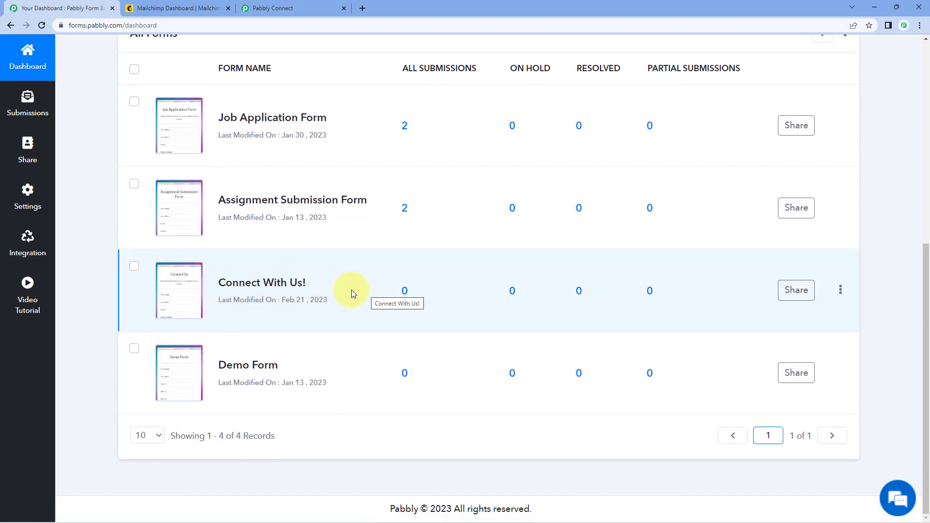
left_click(841, 291)
left_click(795, 311)
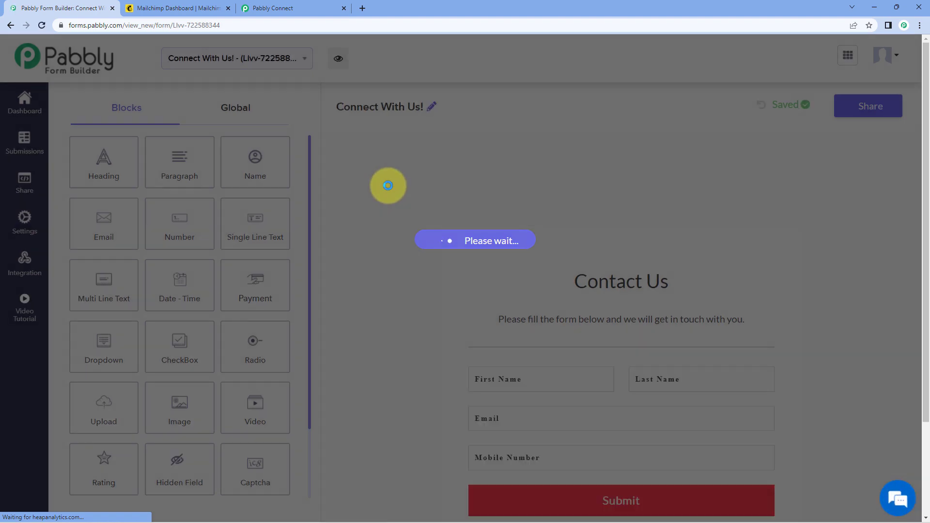
- Review the form's Contact Us fields, check the waiting trigger, then return to the form editor
scroll(388, 187, "down", 1)
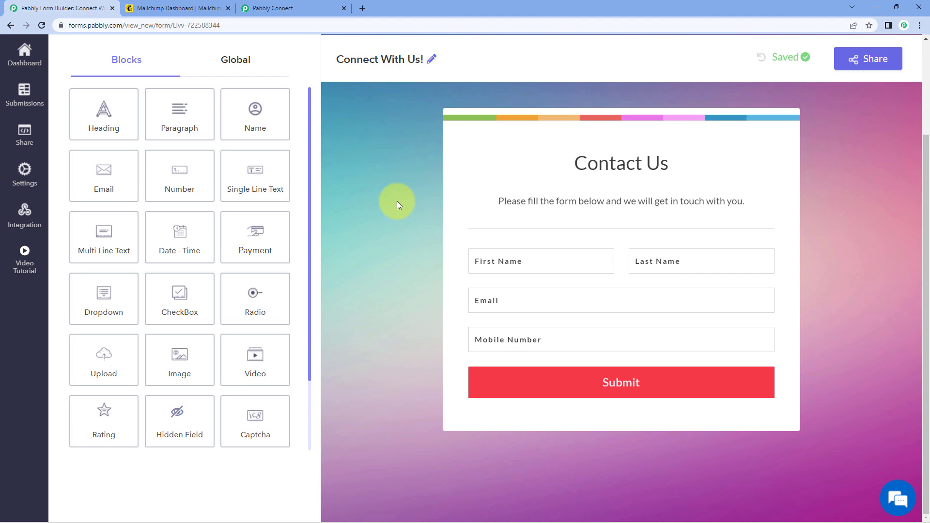
mouse_move(462, 256)
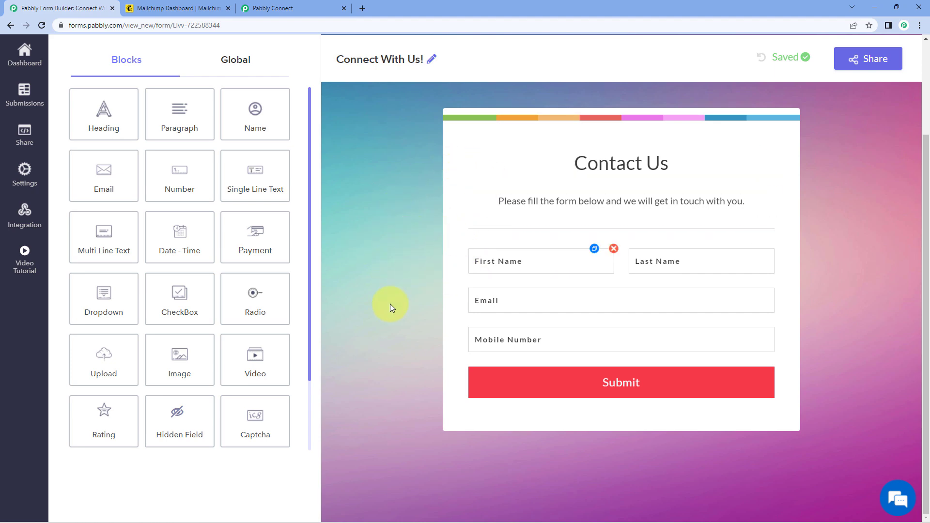
left_click(307, 8)
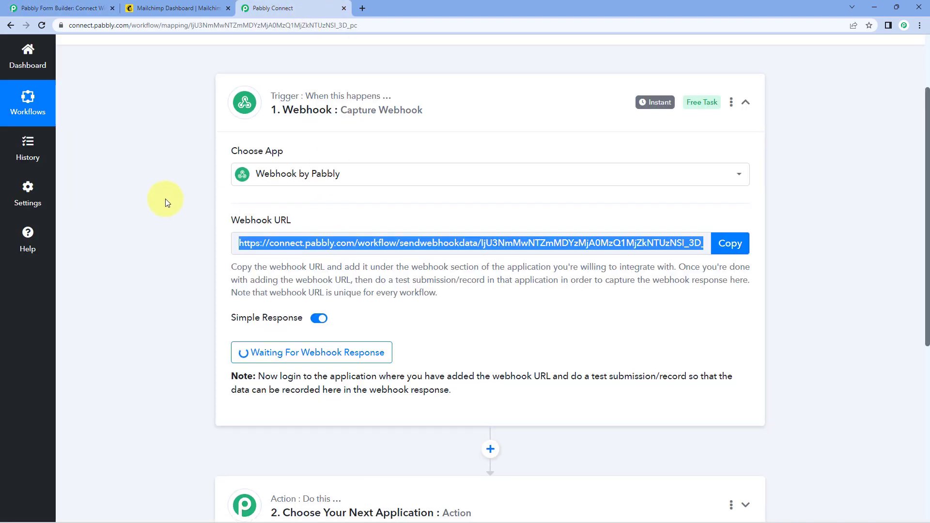
scroll(167, 199, "down", 2)
left_click(172, 197)
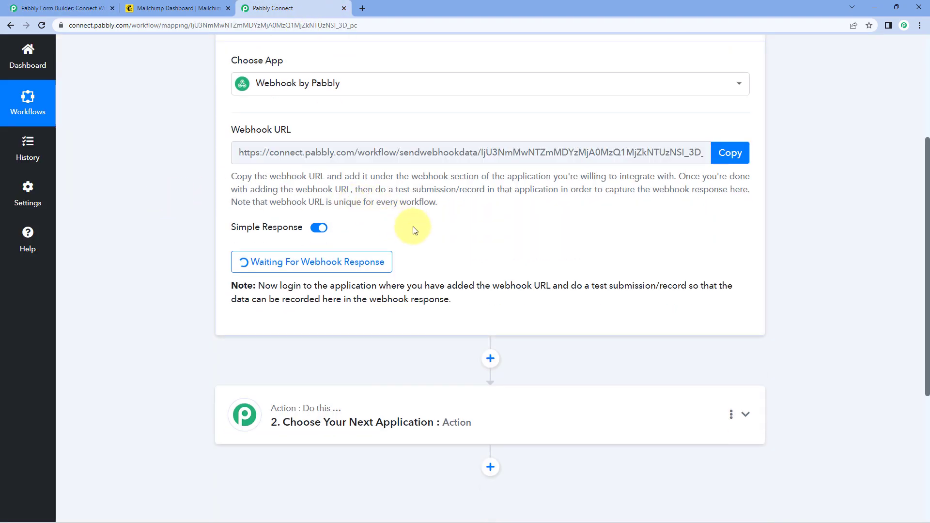
left_click(56, 6)
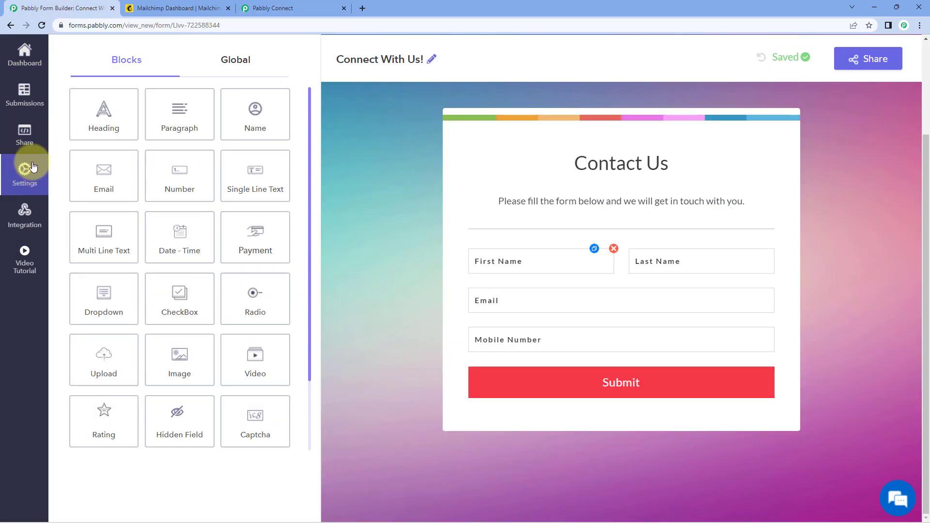
- Add a webhook under the form's Integration settings using the pasted Pabbly Connect URL
left_click(43, 214)
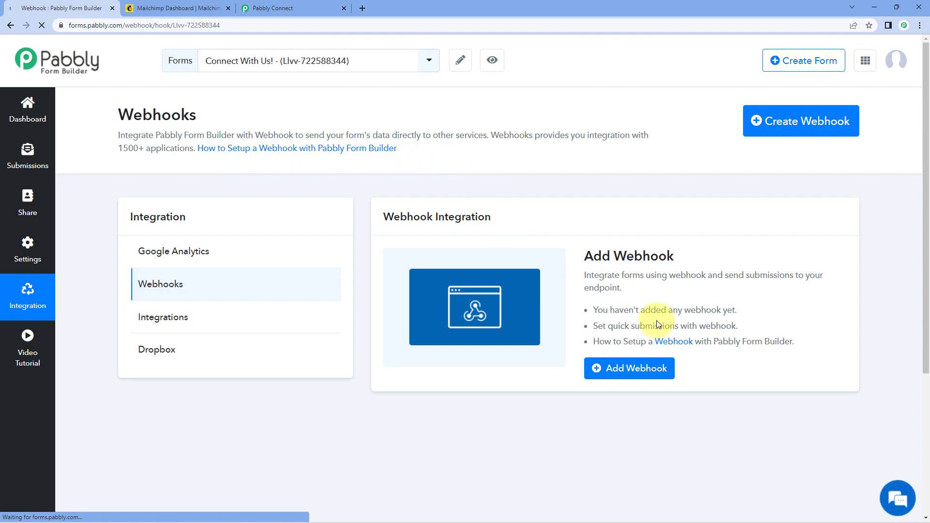
left_click(799, 113)
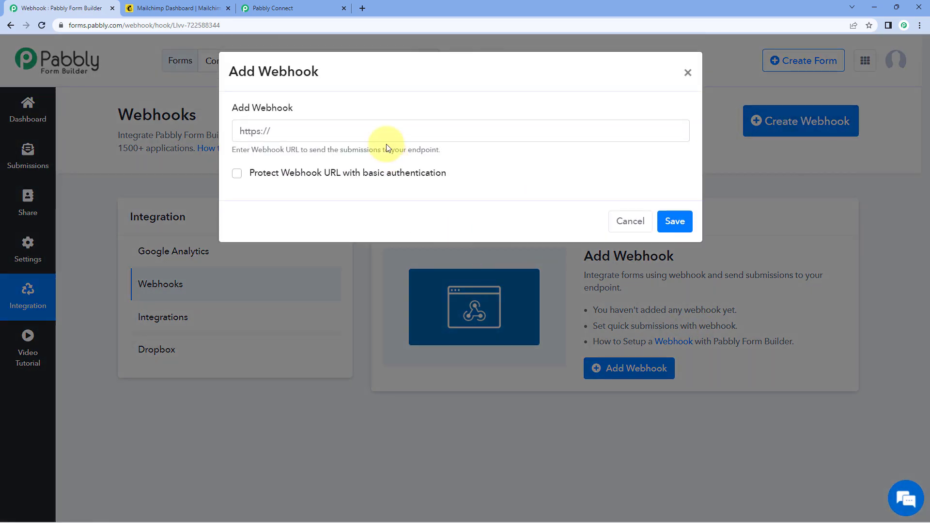
left_click(373, 130)
key("ctrl+v")
left_click(671, 219)
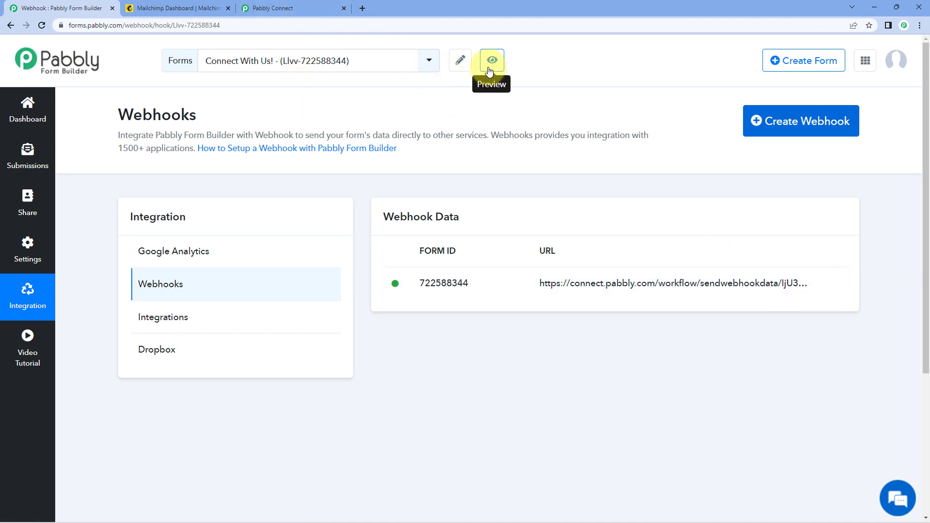
- Check the waiting webhook trigger, then go back to the form's Webhooks page
left_click(298, 6)
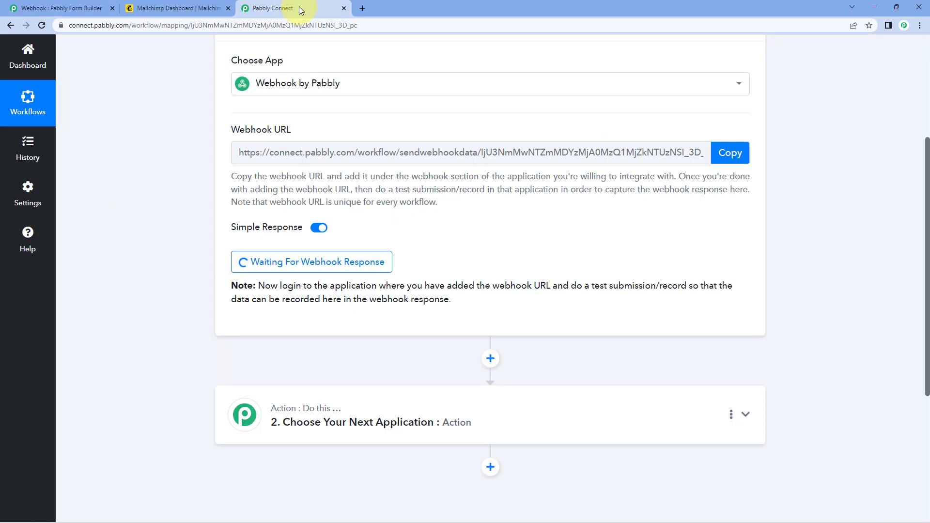
mouse_move(284, 238)
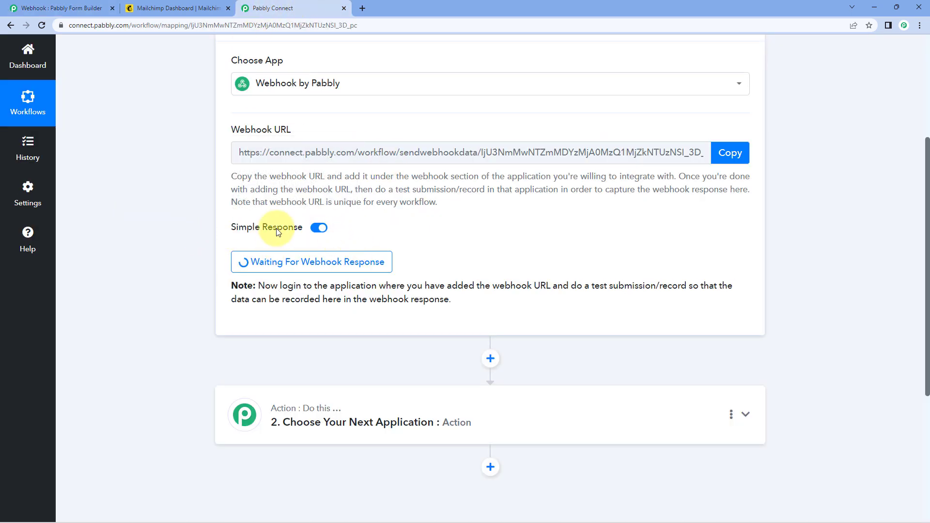
scroll(495, 255, "up", 1)
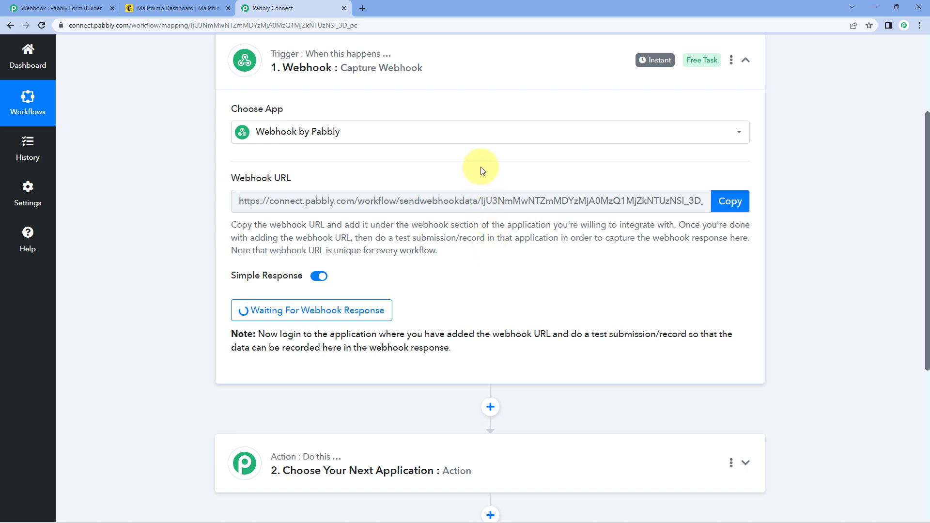
left_click(34, 6)
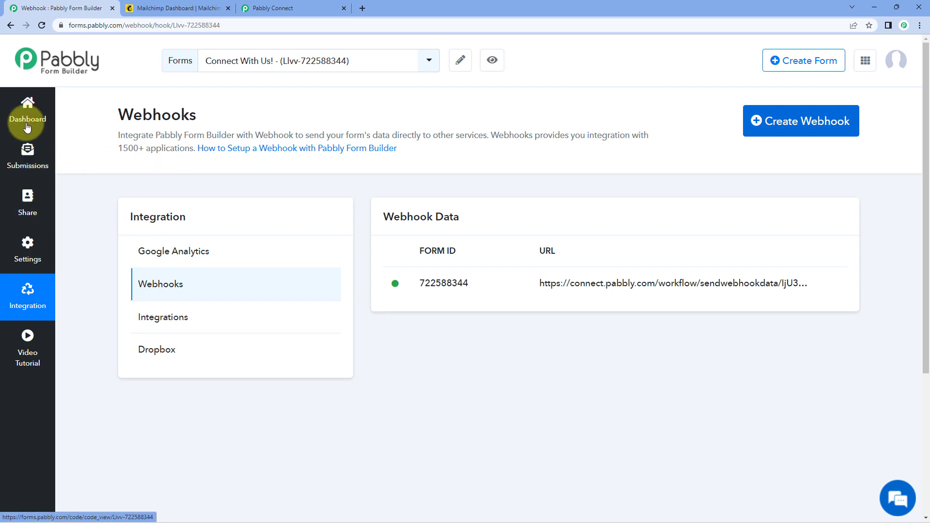
- Save the Connect With Us! form, copy its share link and load it in a new tab
left_click(11, 27)
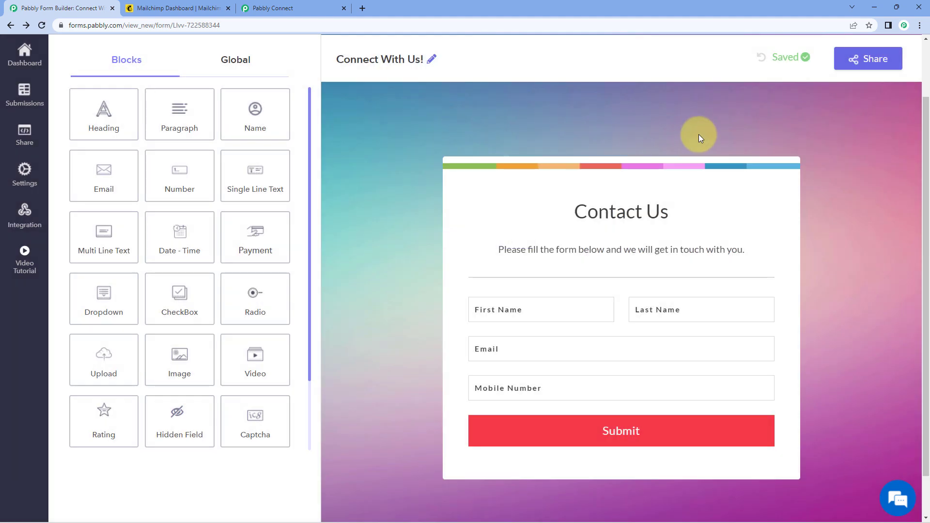
left_click(851, 58)
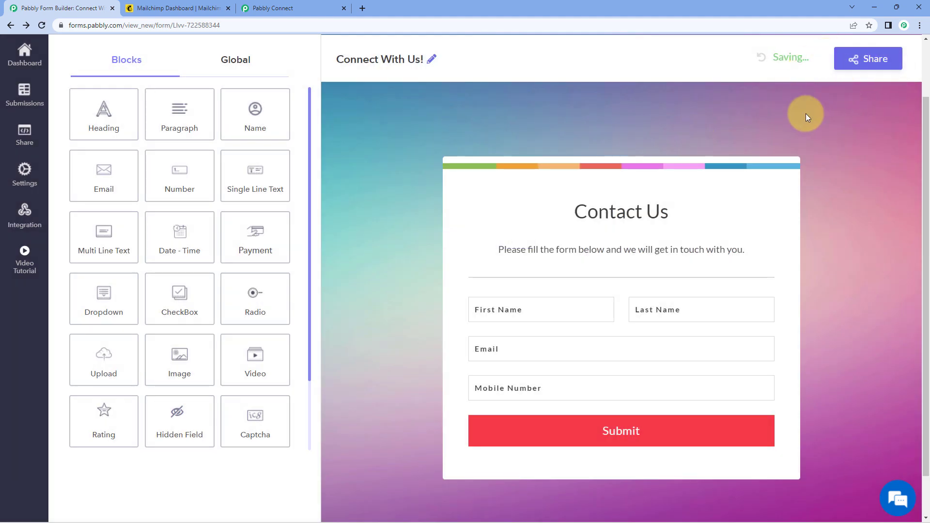
left_click(857, 62)
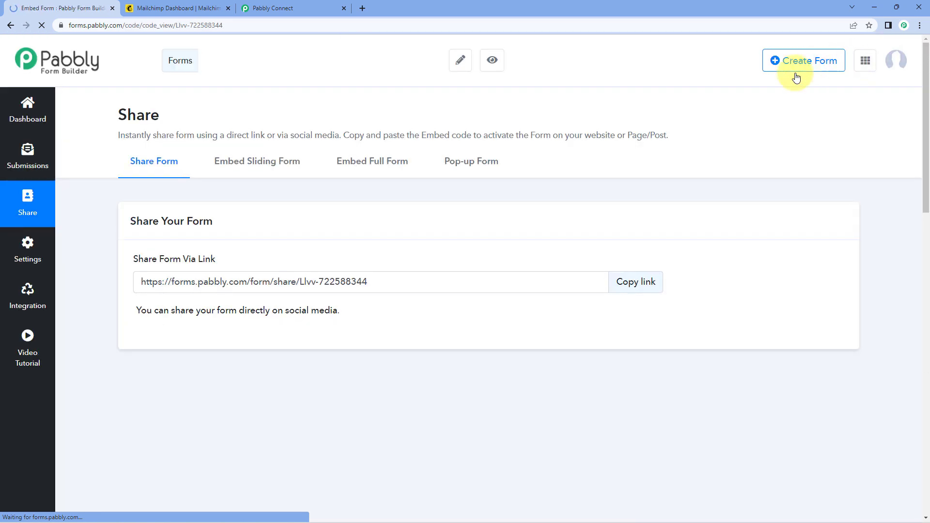
left_click(631, 281)
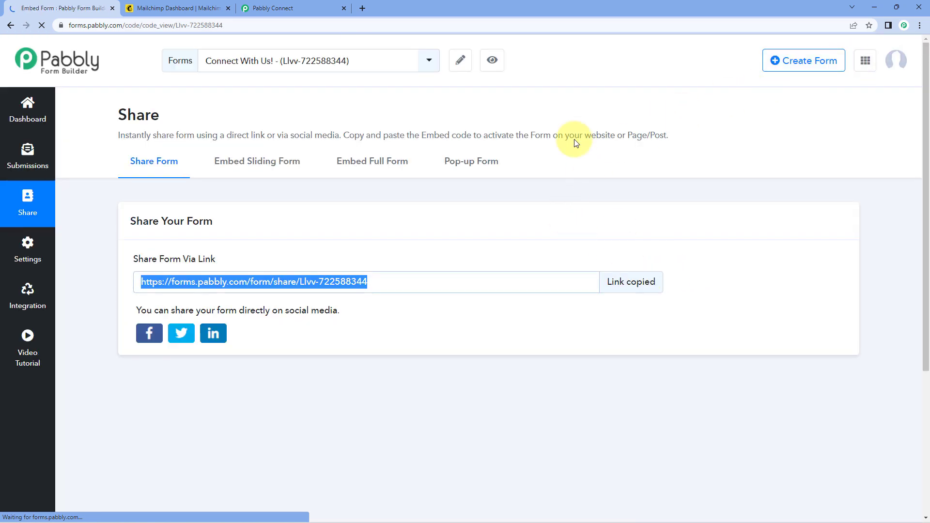
left_click(362, 8)
key("ctrl+v")
key("Return")
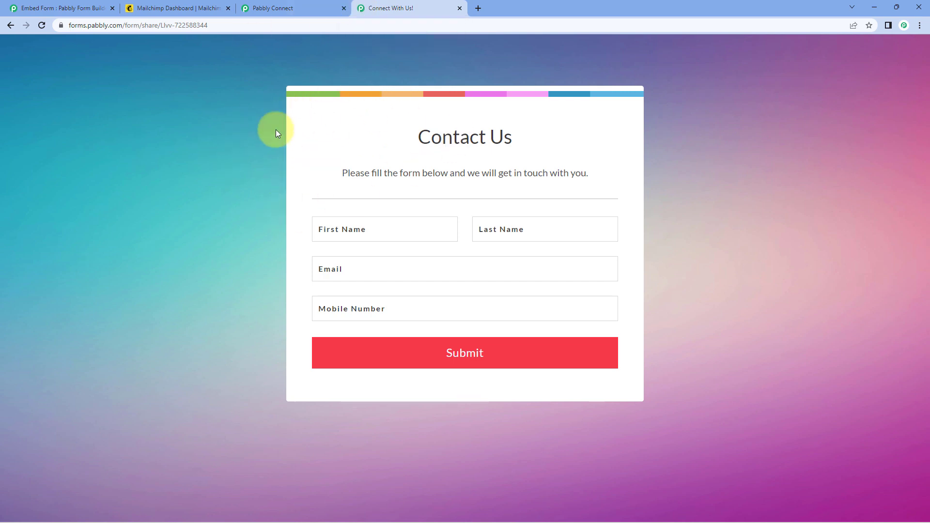
- Fill in a demo name, e-mail address and mobile number on the live form and submit
left_click(336, 235)
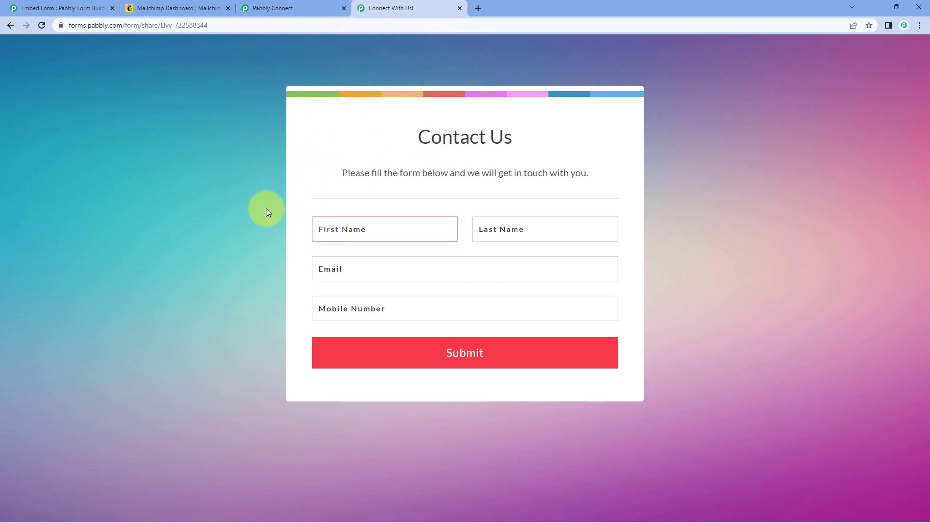
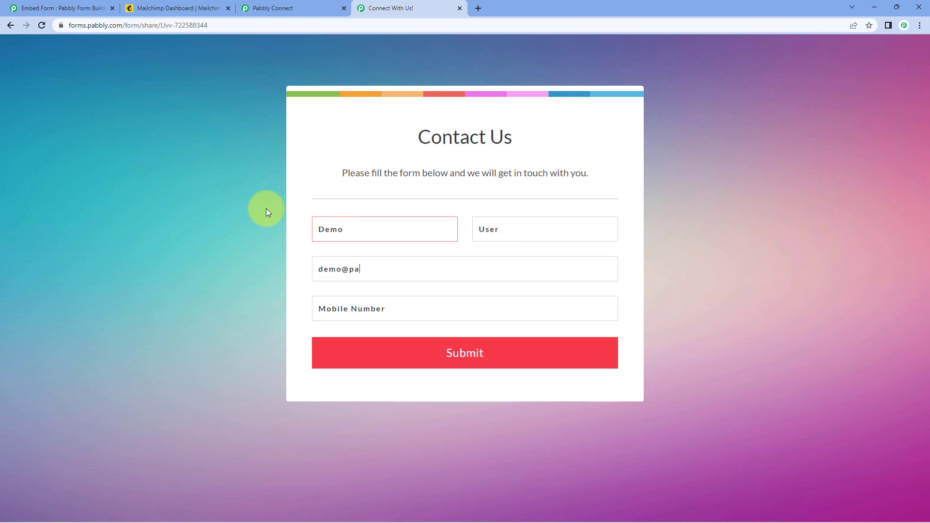
key("Tab")
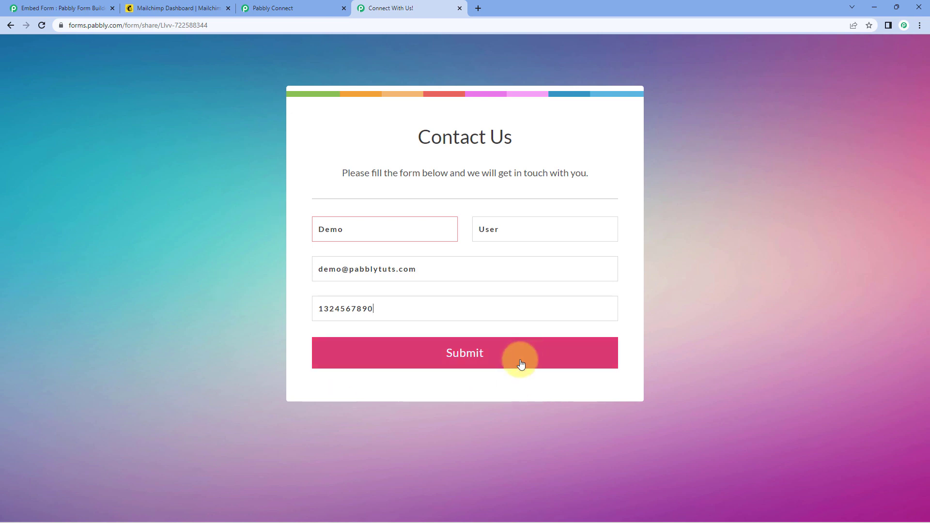
left_click(520, 363)
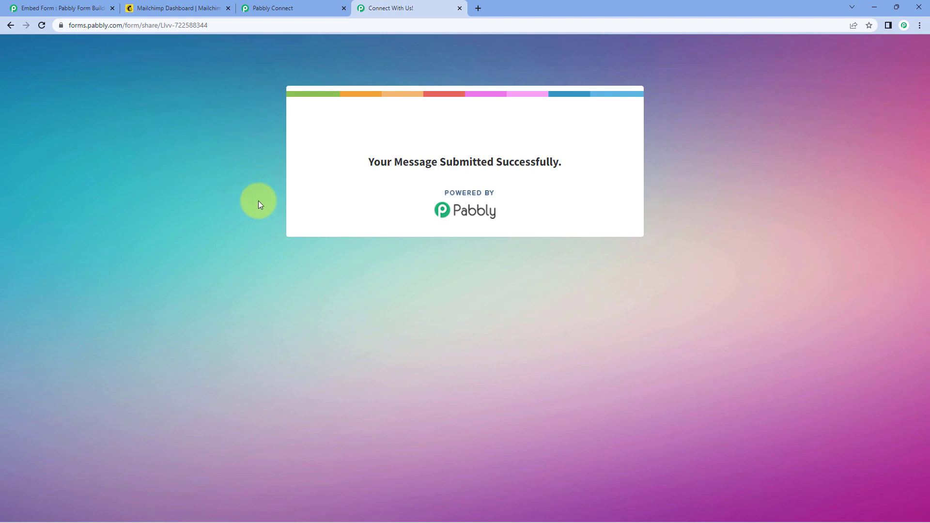
left_click(48, 7)
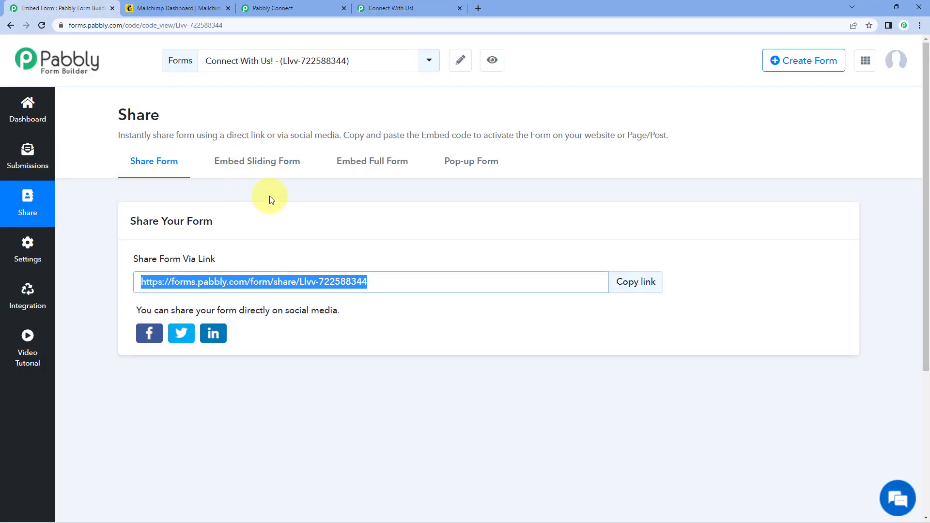
left_click(388, 8)
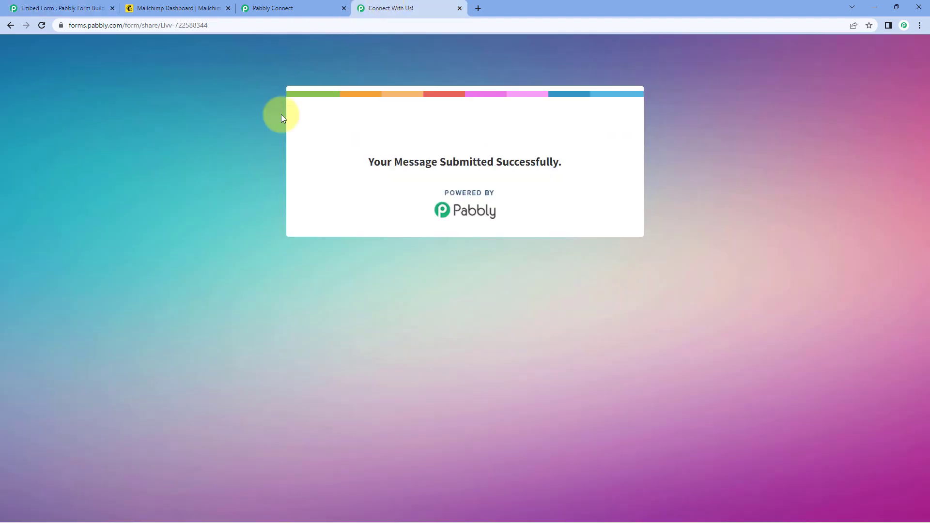
- Inspect the captured response's First Name, Last Name, e-mail and Mobile Number values
left_click(275, 6)
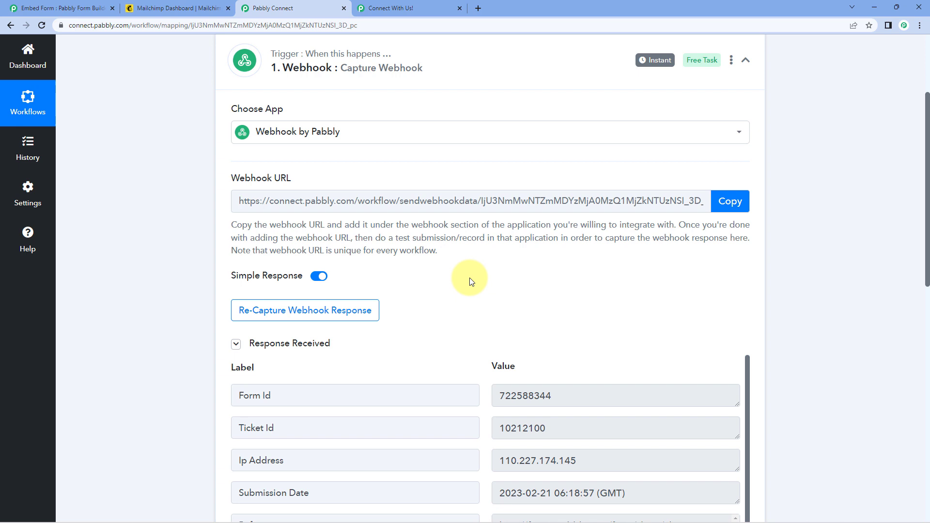
scroll(470, 280, "down", 1)
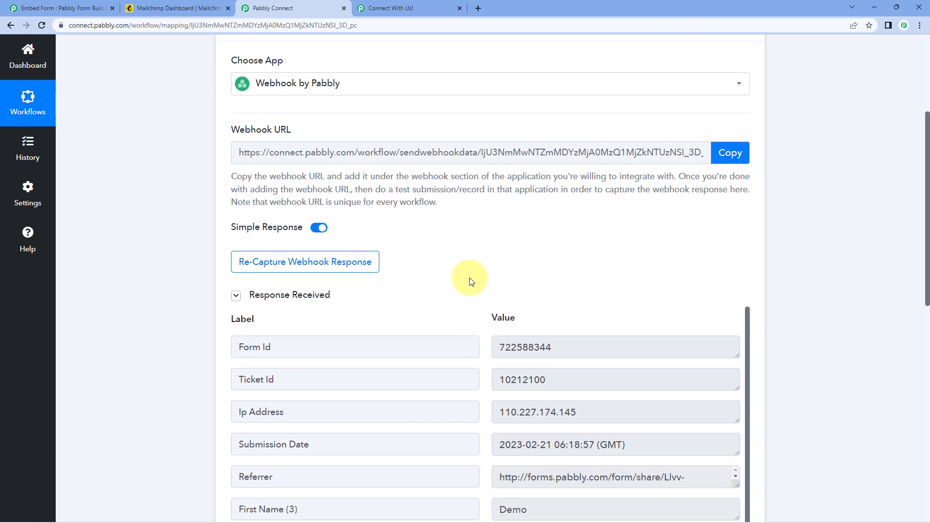
scroll(484, 228, "down", 1)
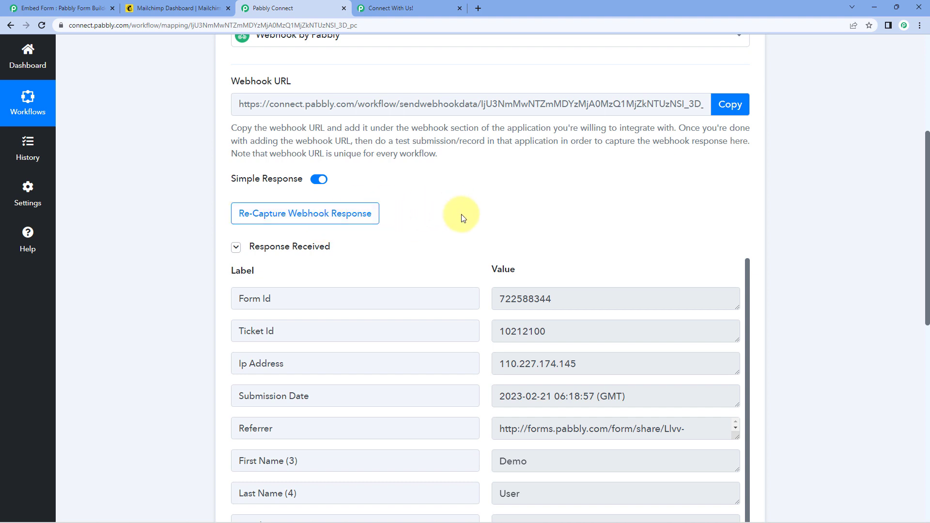
scroll(390, 166, "down", 2)
scroll(441, 136, "down", 3)
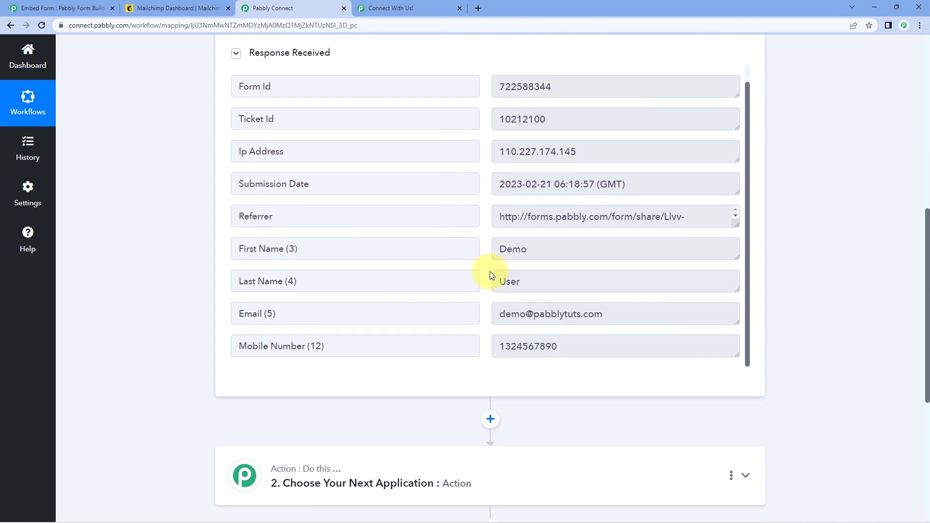
left_click(503, 249)
left_click(444, 245)
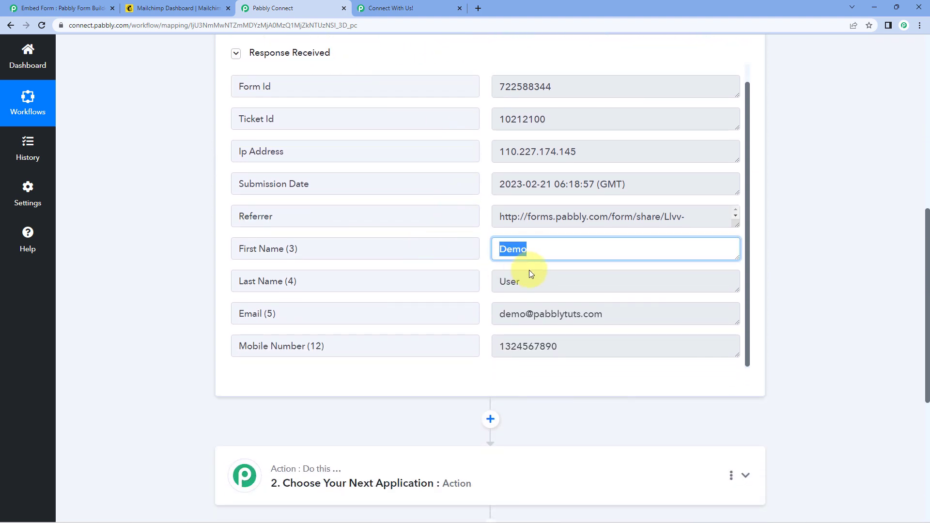
left_click(531, 273)
left_click(464, 253)
left_click(545, 282)
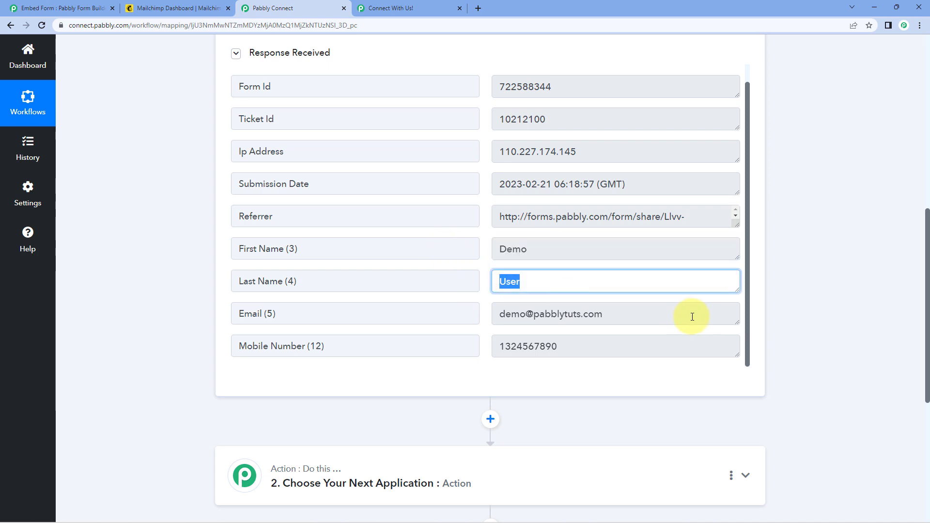
left_click(691, 315)
left_click(565, 345)
left_click(153, 260)
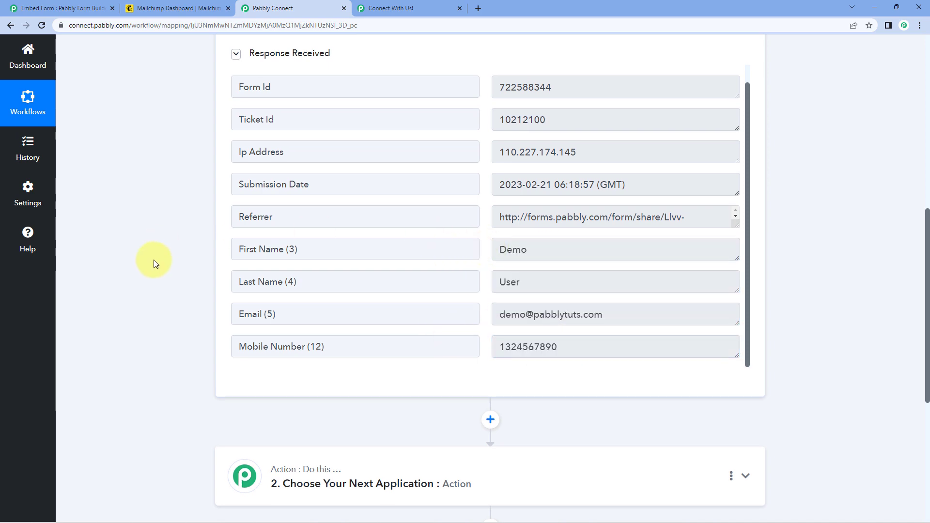
- Scroll through the rest of the captured response and glance at the Mailchimp dashboard
scroll(156, 267, "up", 8)
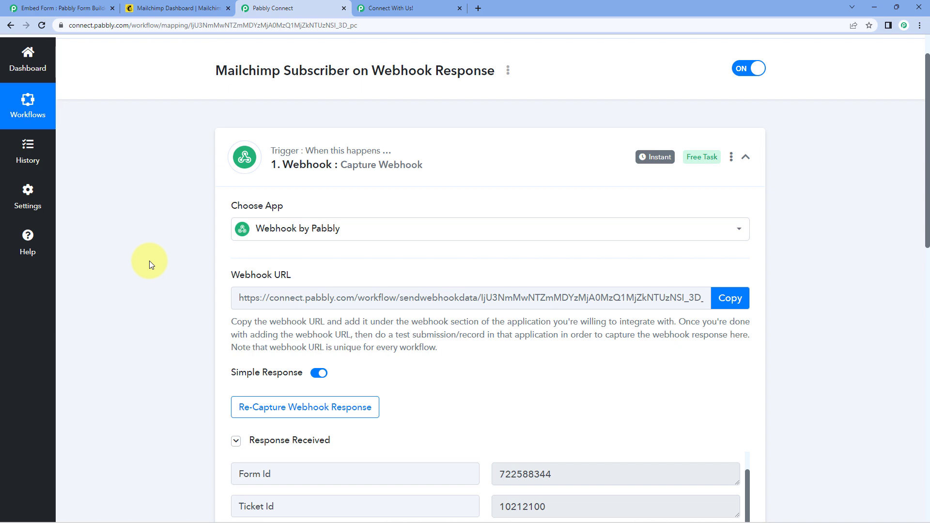
scroll(165, 242, "down", 3)
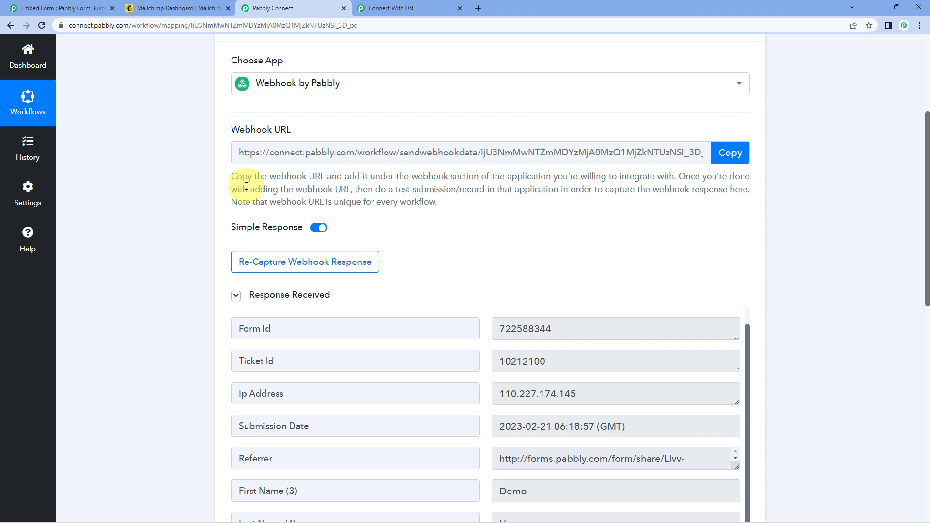
scroll(218, 288, "down", 2)
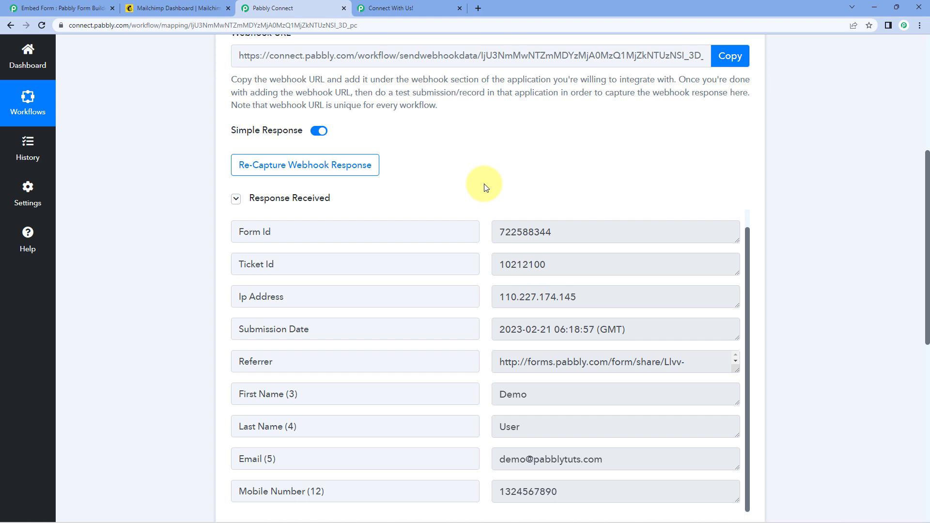
scroll(486, 188, "down", 2)
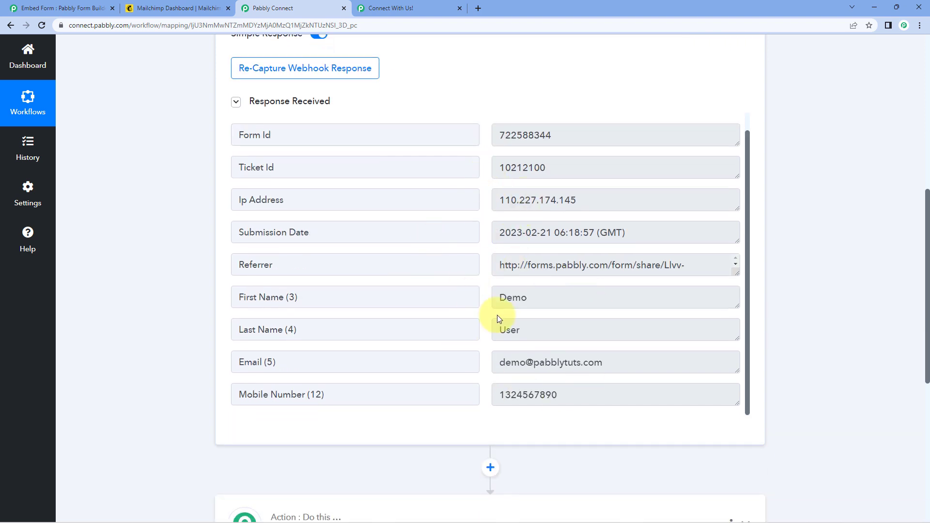
left_click(179, 9)
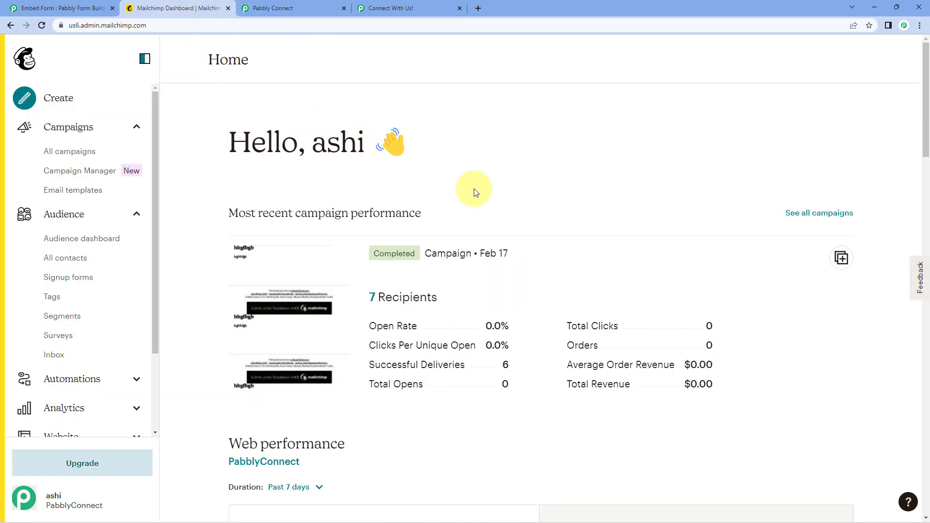
left_click(322, 8)
scroll(492, 87, "up", 6)
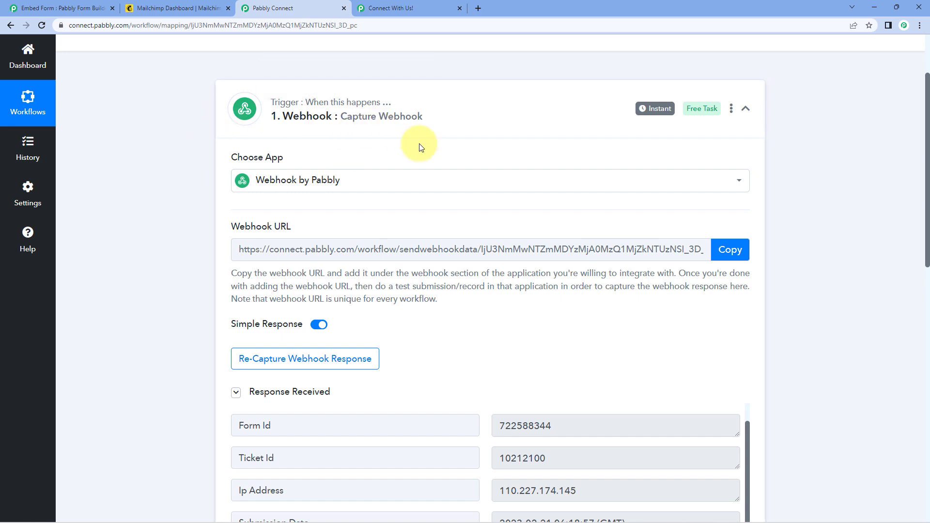
left_click(167, 8)
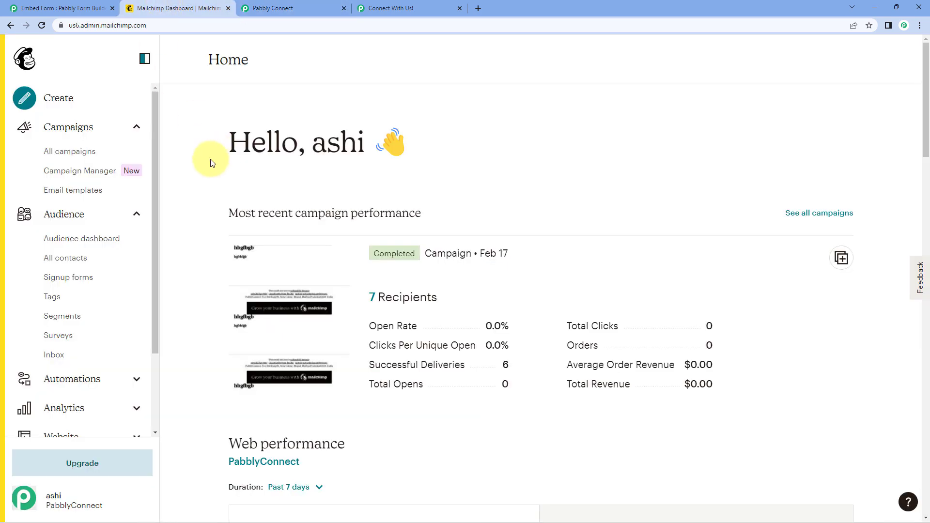
left_click(276, 8)
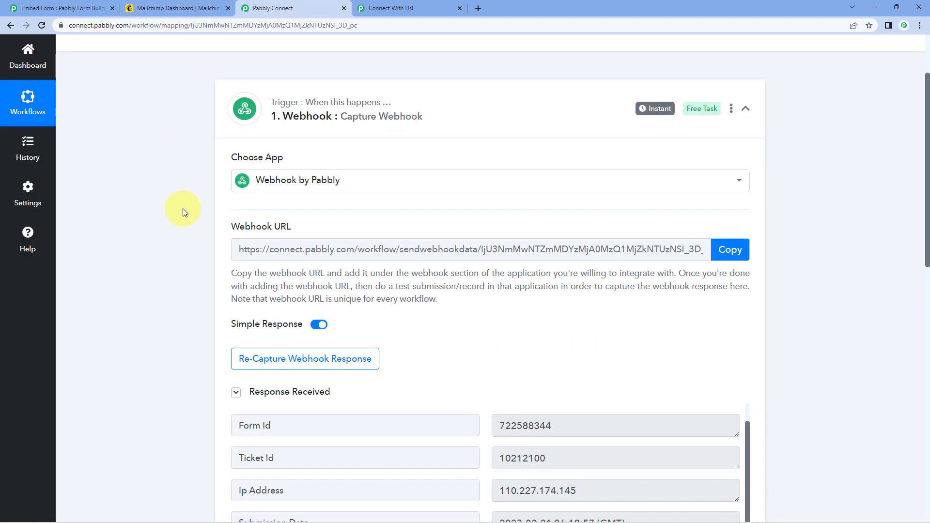
scroll(185, 225, "down", 10)
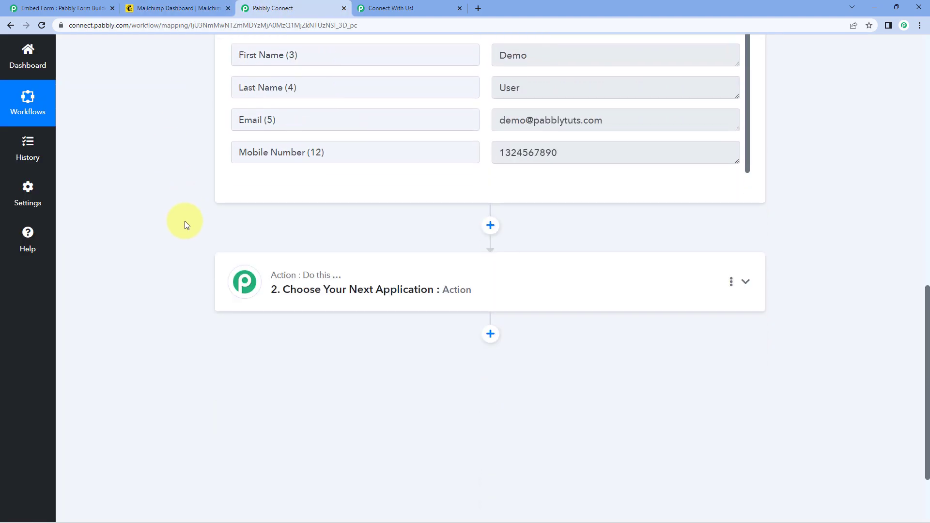
scroll(185, 221, "down", 2)
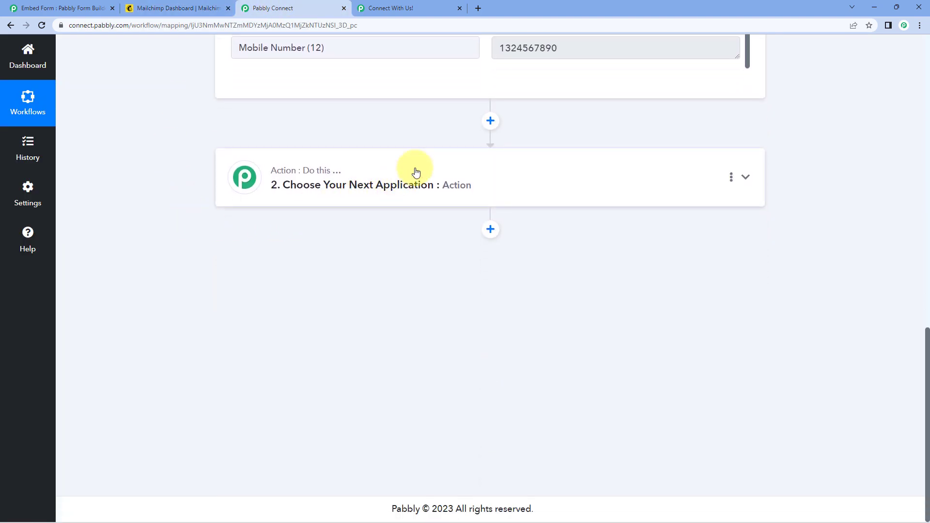
- Expand the action step and choose MailChimp as its app via search
left_click(438, 160)
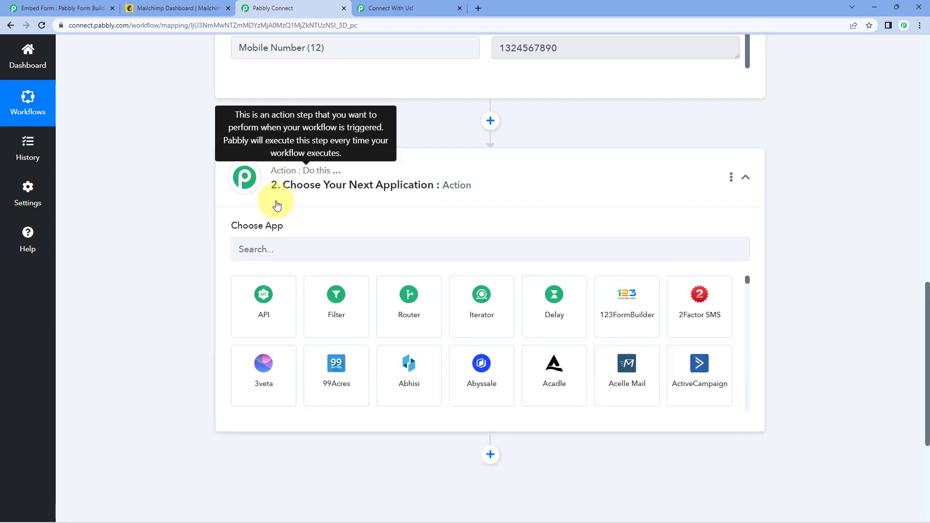
left_click(279, 249)
type("Mailc")
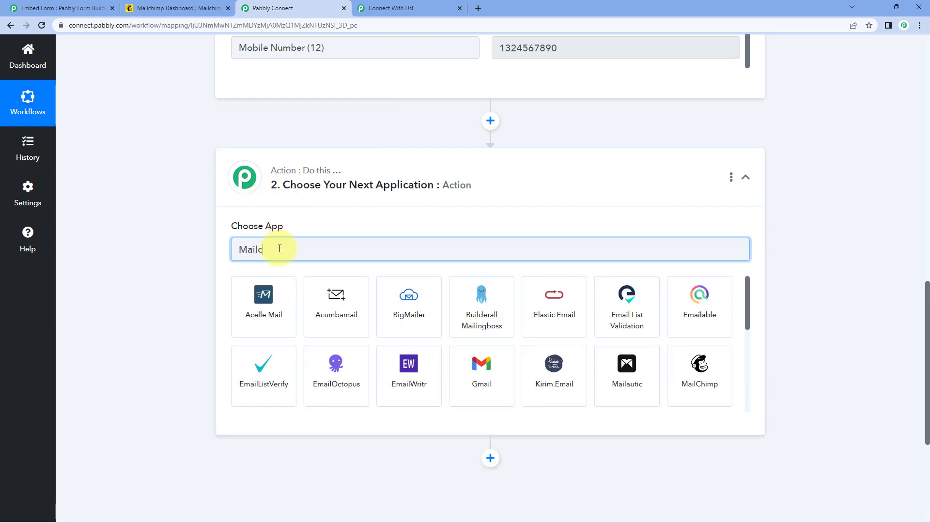
type("himp")
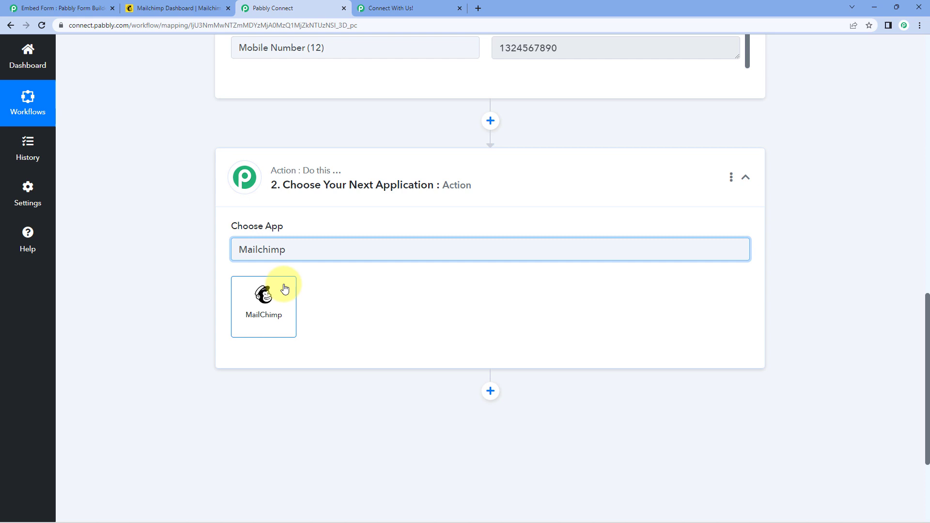
left_click(284, 288)
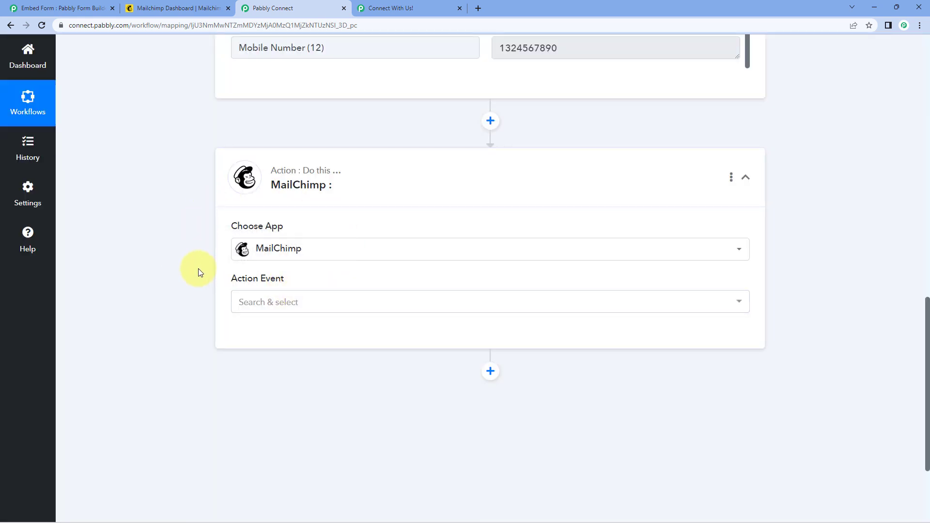
- Set the MailChimp action event to Add New Member with Custom Fields
left_click(320, 302)
scroll(190, 305, "down", 2)
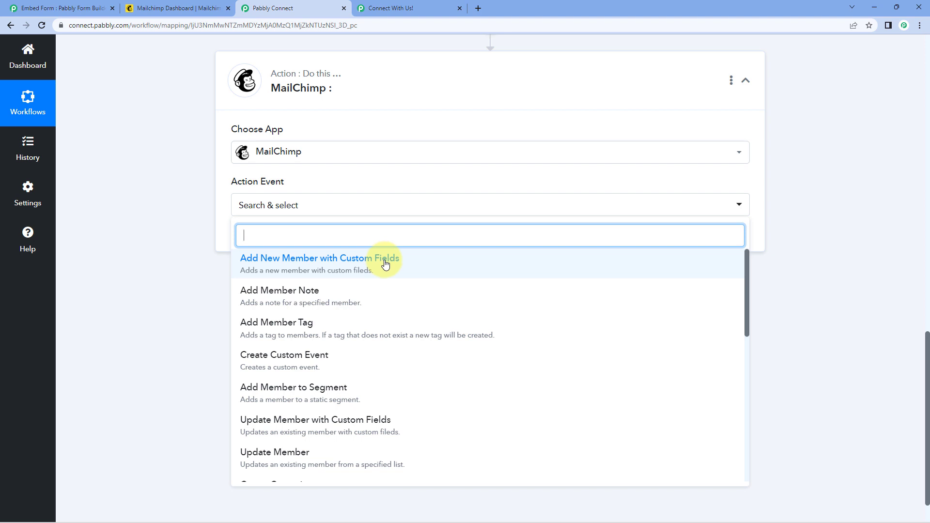
left_click(207, 196)
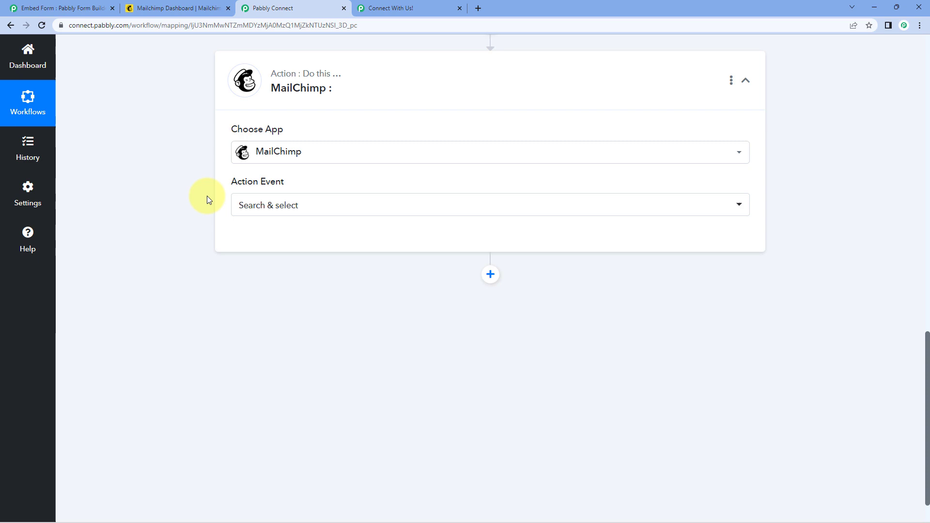
scroll(192, 207, "up", 3)
scroll(179, 246, "up", 9)
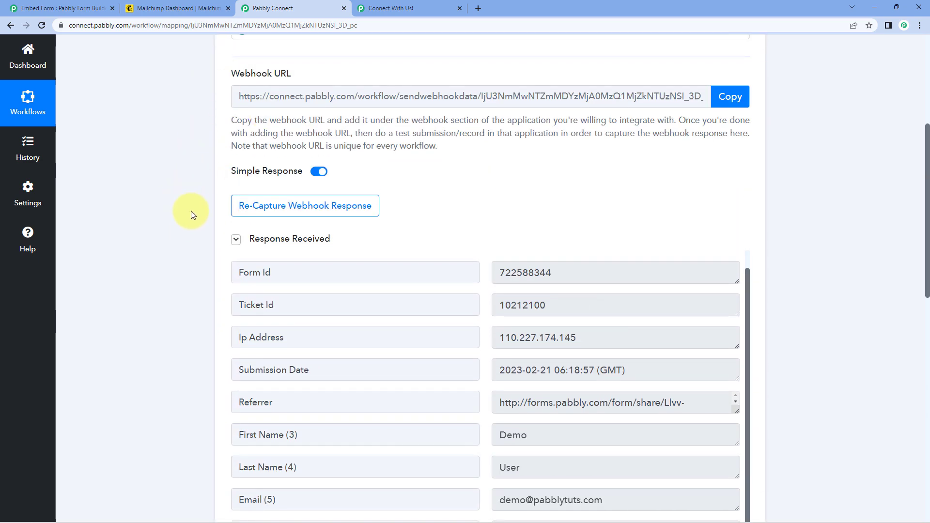
scroll(190, 211, "down", 10)
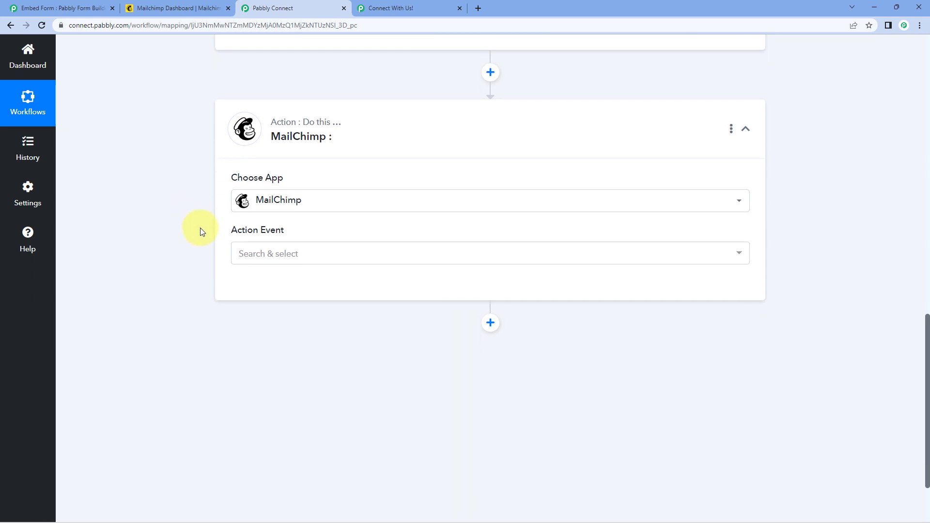
scroll(201, 231, "down", 1)
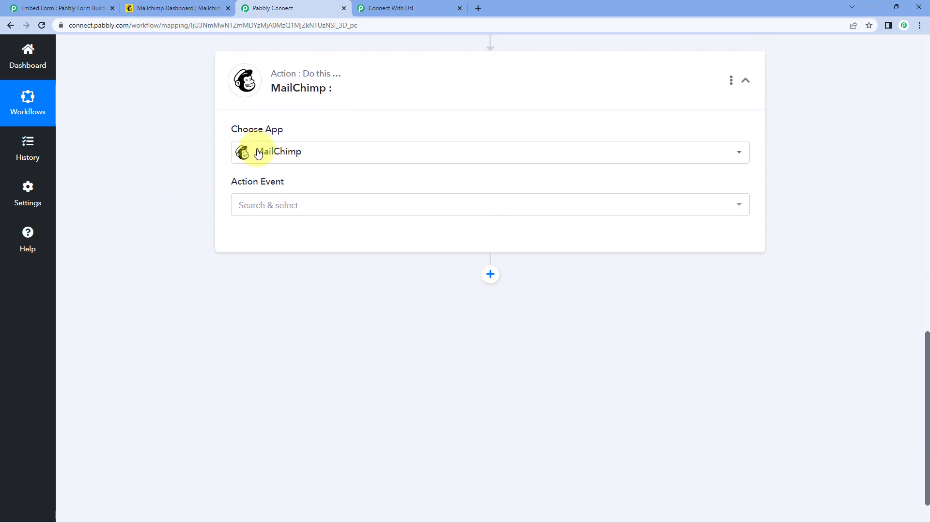
left_click(320, 207)
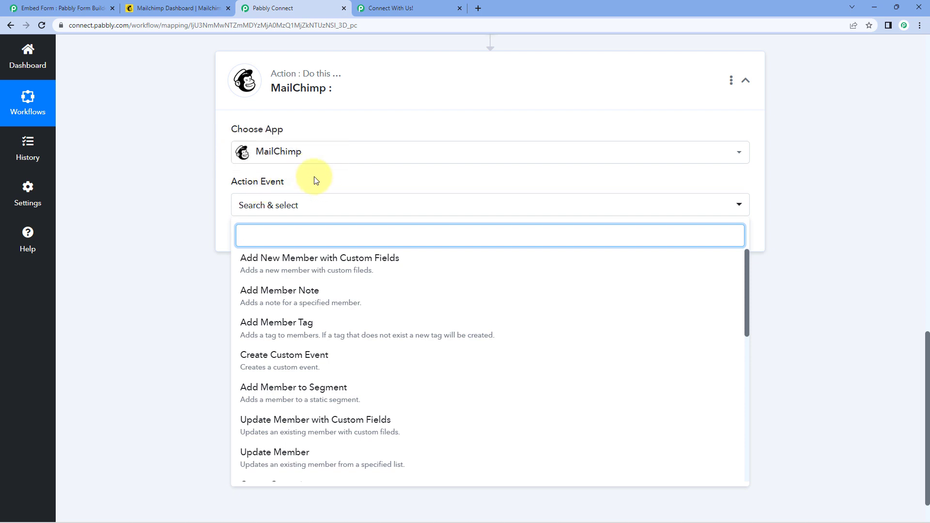
left_click(347, 267)
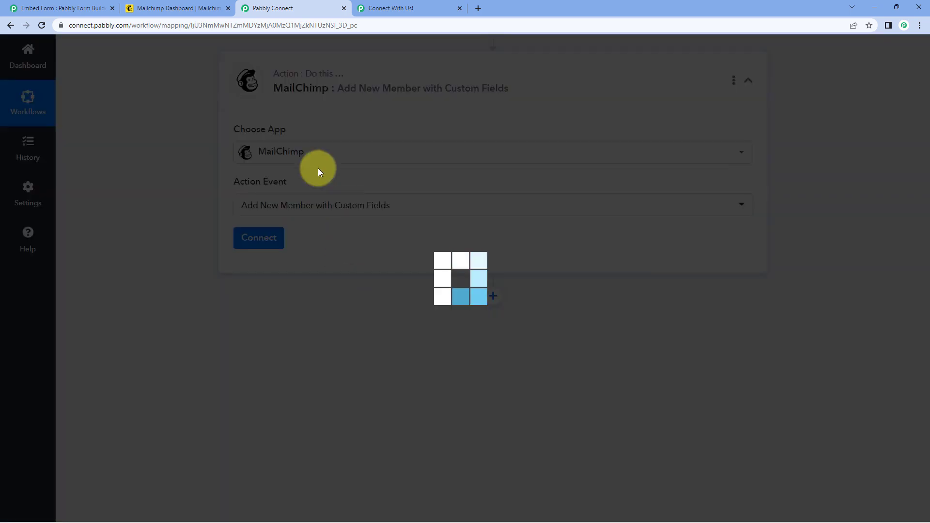
- Start a new MailChimp connection and copy the 'us6' data center from the Mailchimp address
left_click(273, 239)
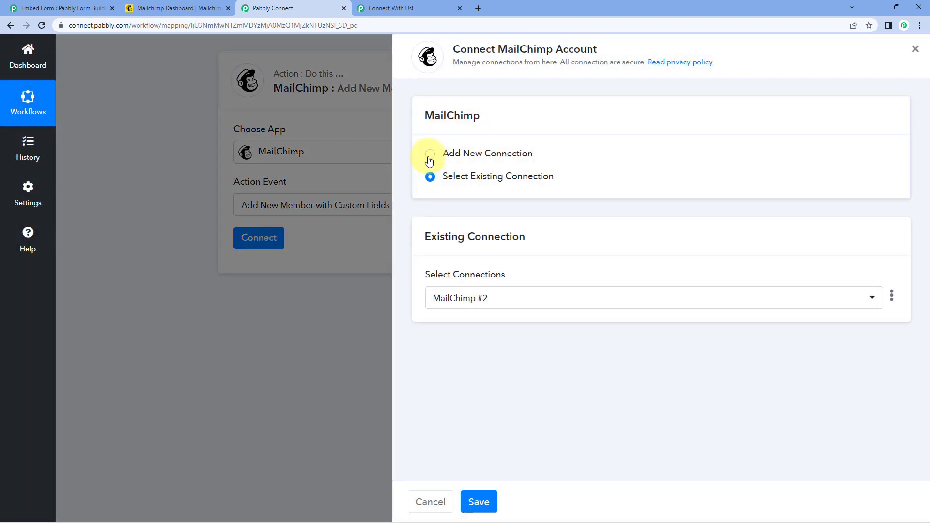
left_click(429, 155)
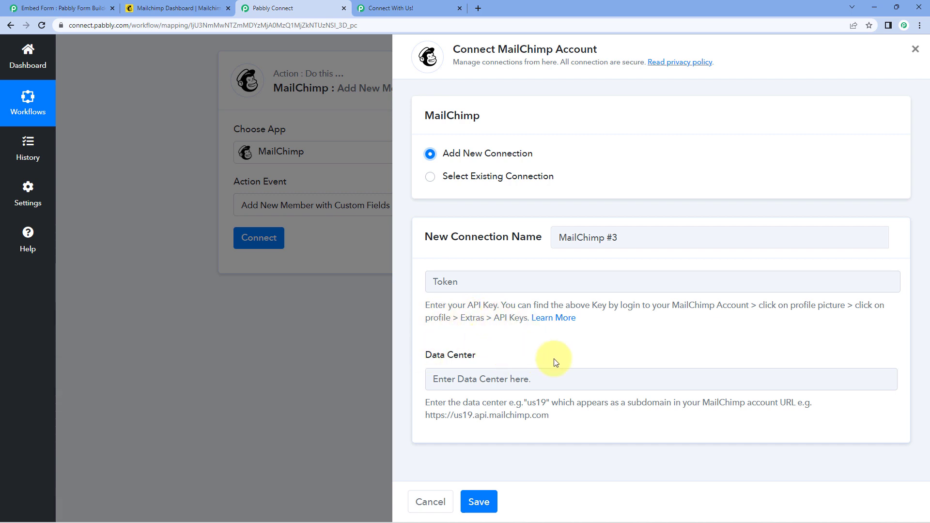
left_click(217, 8)
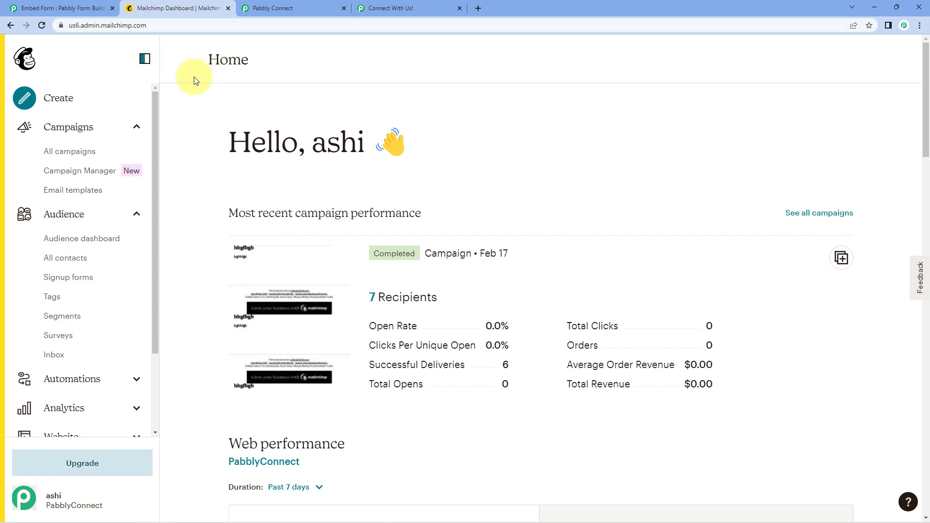
left_click(72, 26)
double_click(99, 27)
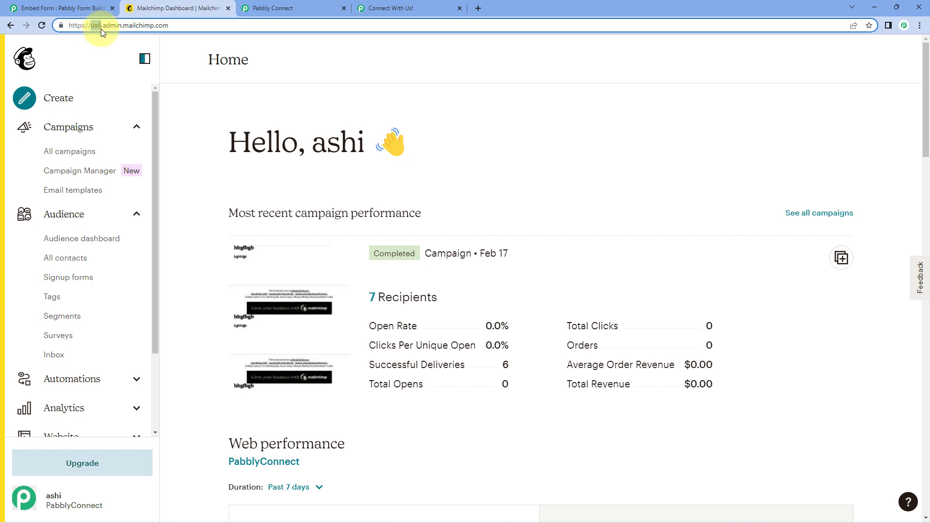
right_click(93, 27)
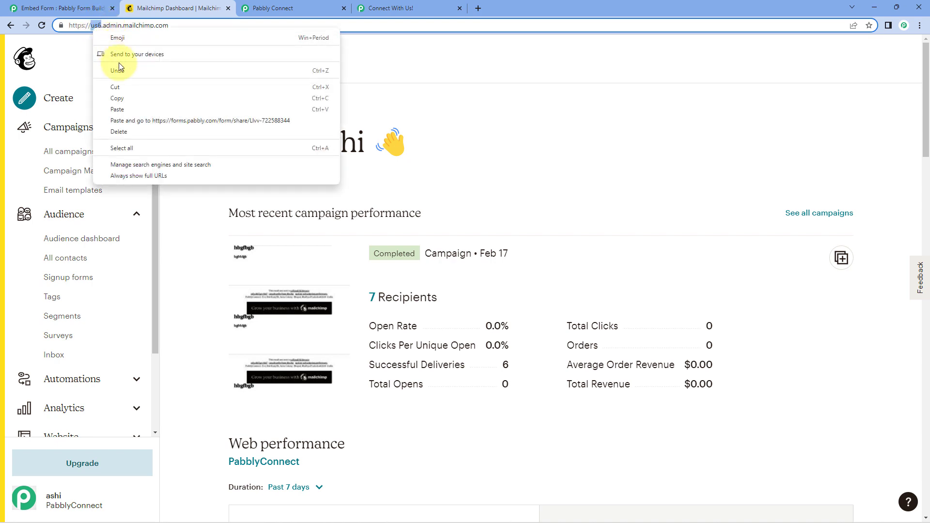
left_click(127, 98)
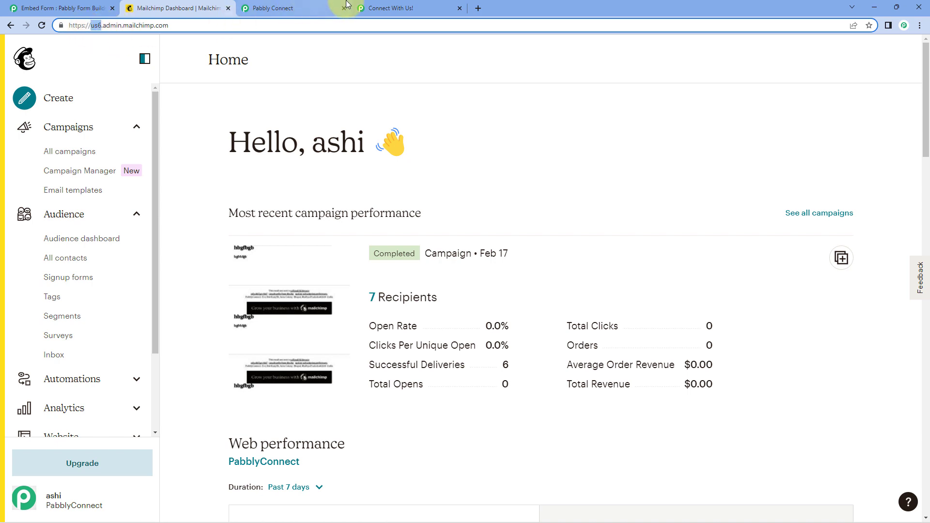
- Paste 'us6' into the new connection's Data Center field
left_click(377, 8)
left_click(290, 8)
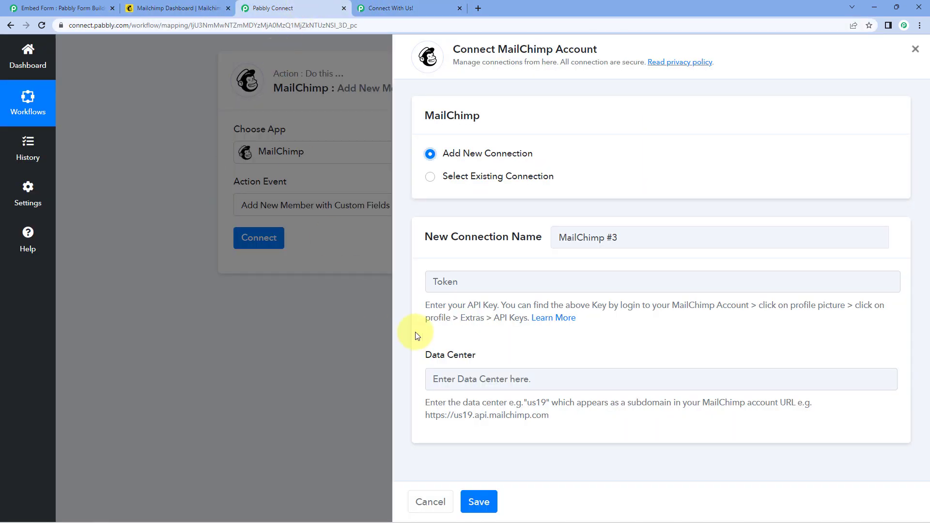
right_click(474, 379)
left_click(495, 287)
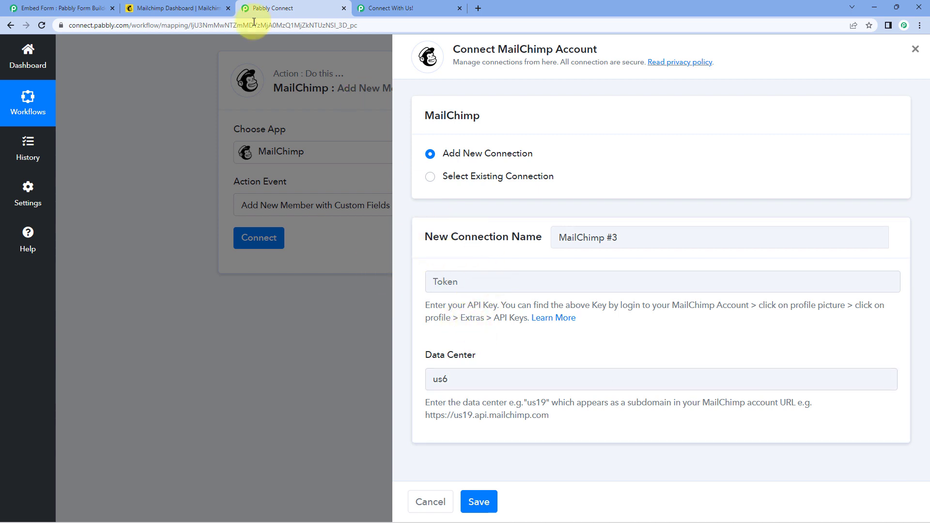
left_click(204, 6)
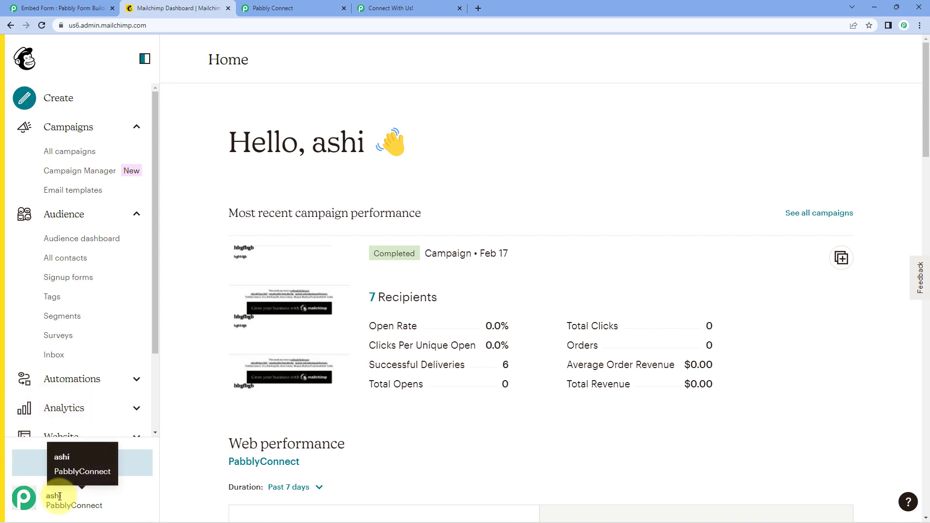
- Go to the API keys page under Mailchimp Profile > Extras
left_click(35, 505)
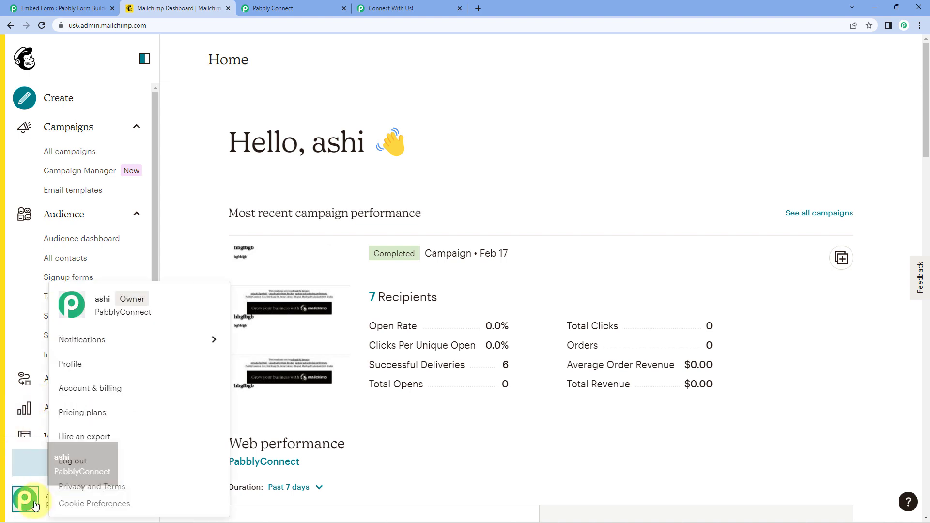
left_click(84, 369)
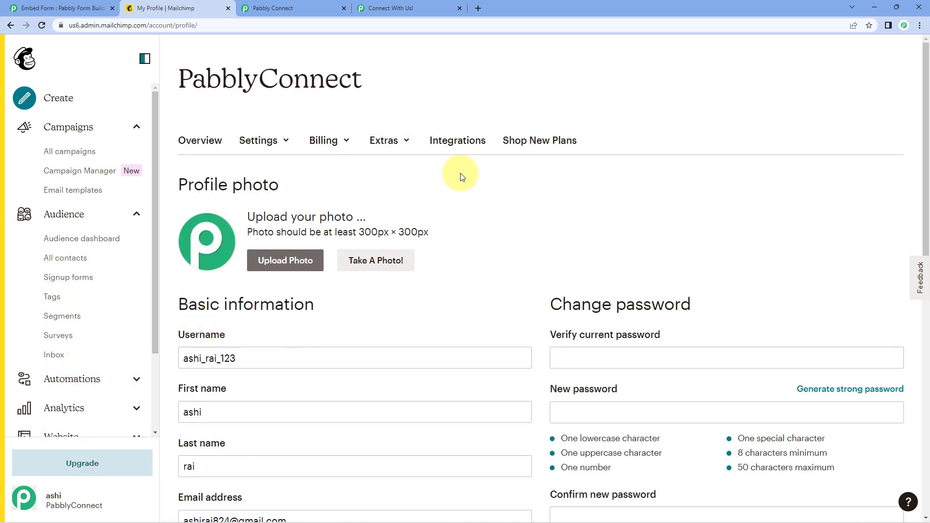
left_click(408, 140)
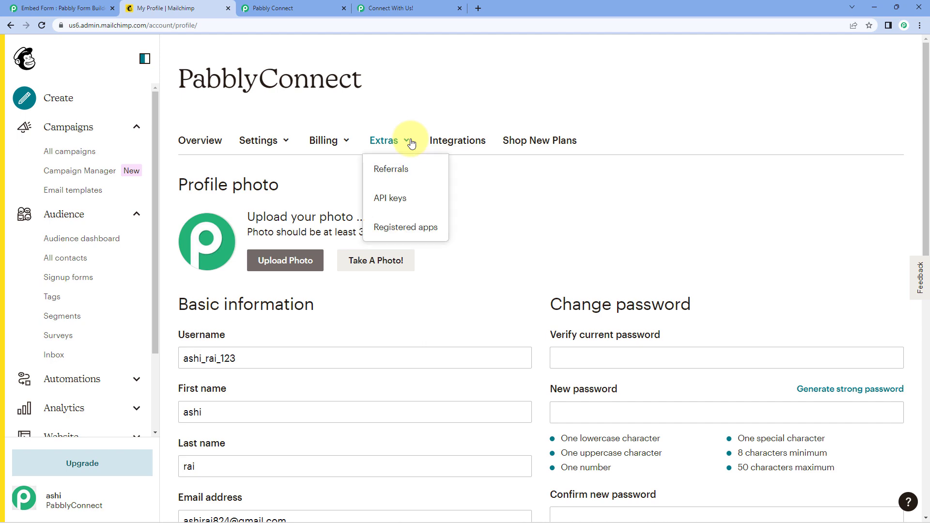
left_click(416, 199)
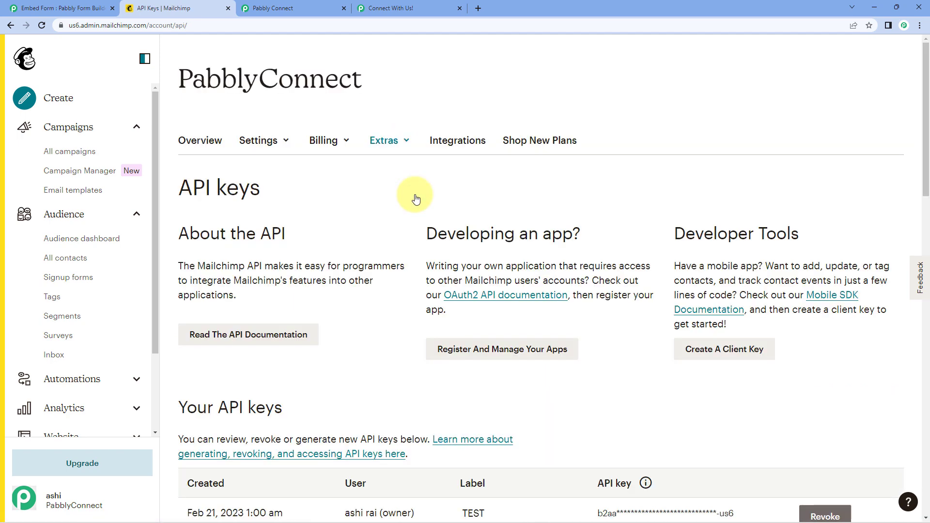
scroll(416, 196, "down", 6)
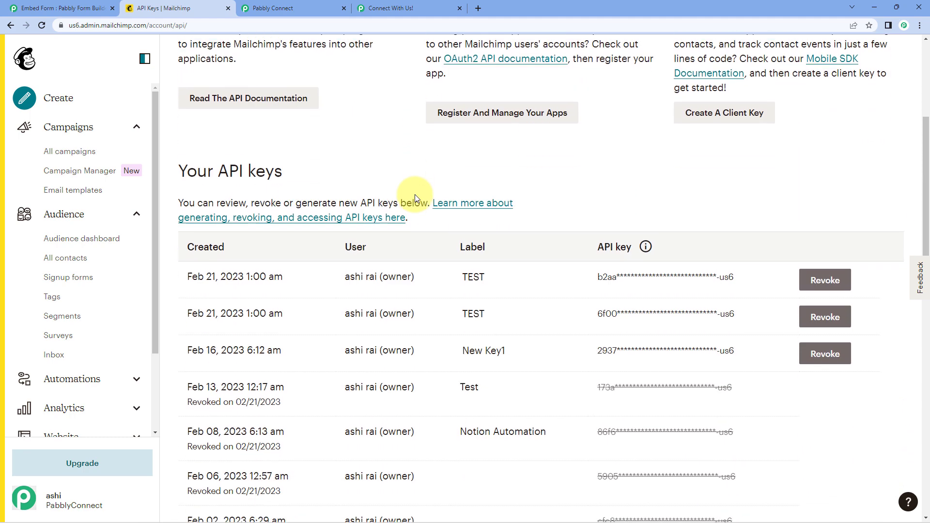
scroll(414, 188, "down", 4)
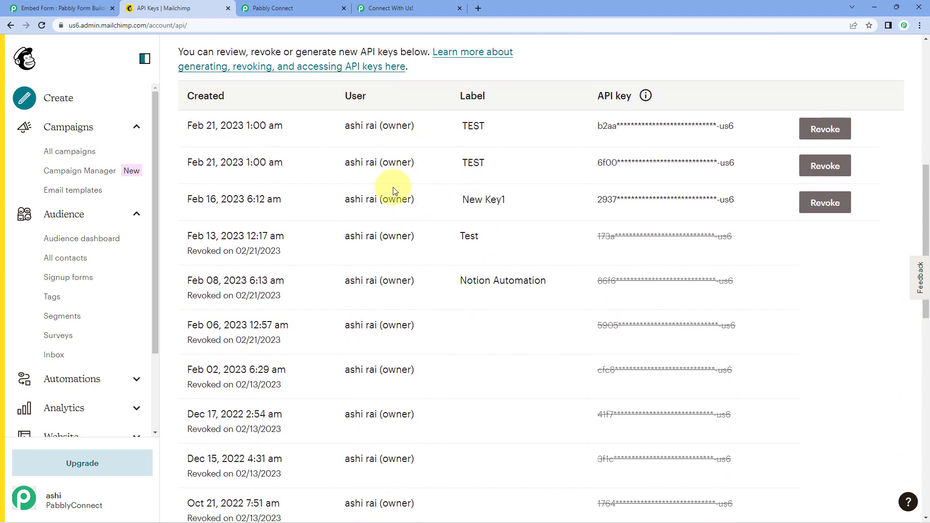
scroll(426, 218, "down", 3)
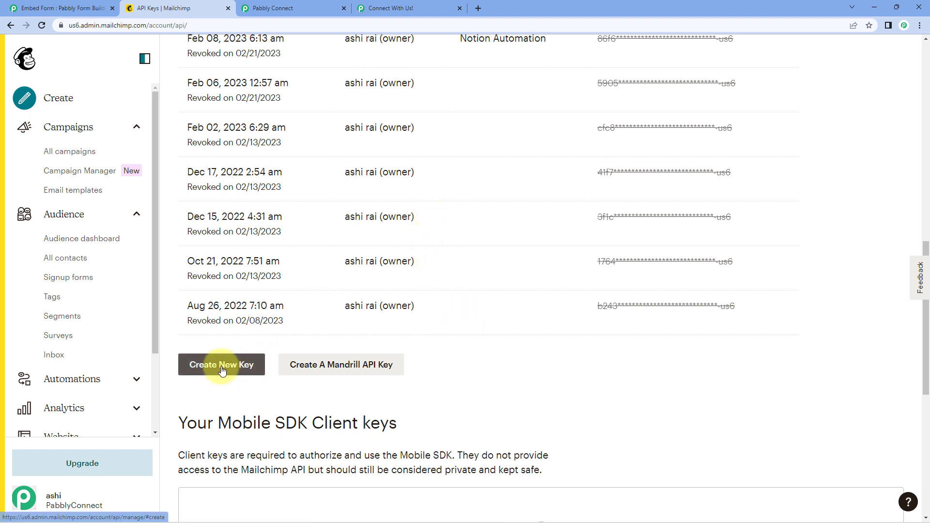
- Create and generate a new API key named 'Pabbly Webhook'
left_click(222, 365)
left_click(278, 208)
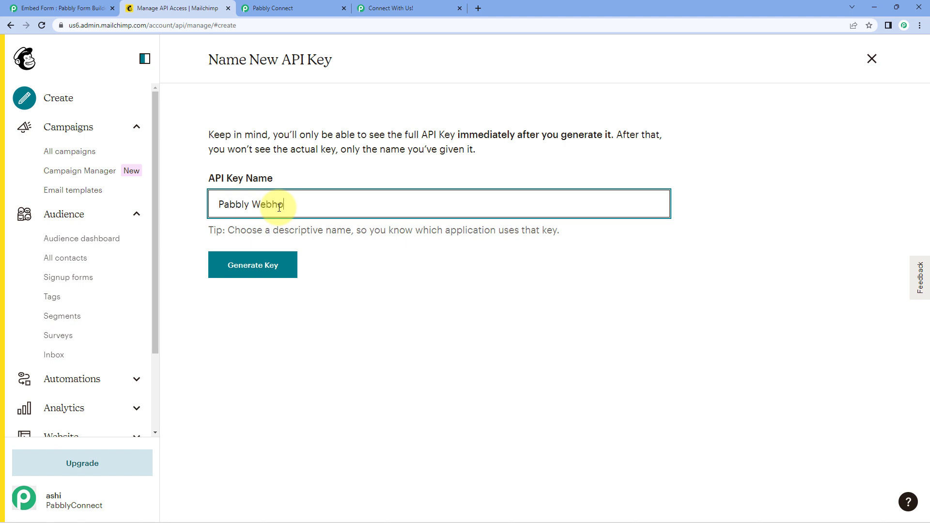
left_click(266, 263)
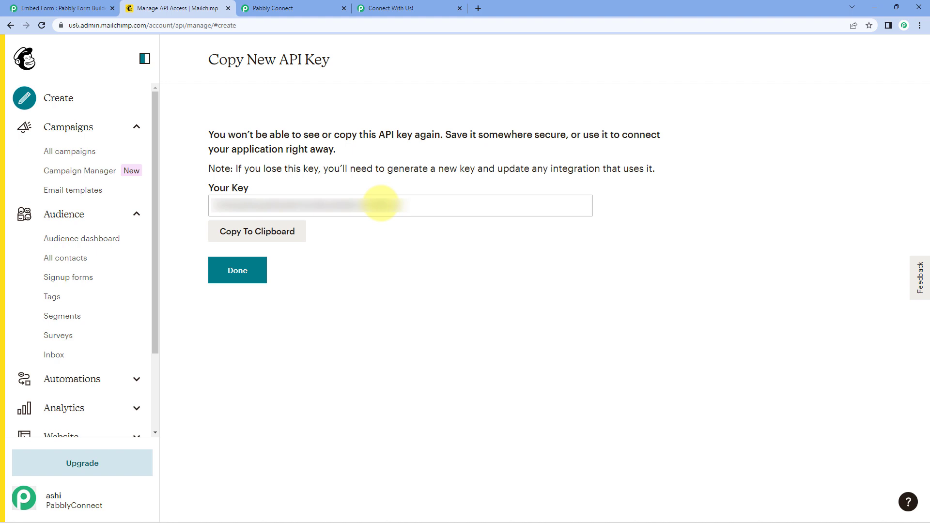
- Copy the new API key into the MailChimp connection's API key field and save it
left_click(265, 235)
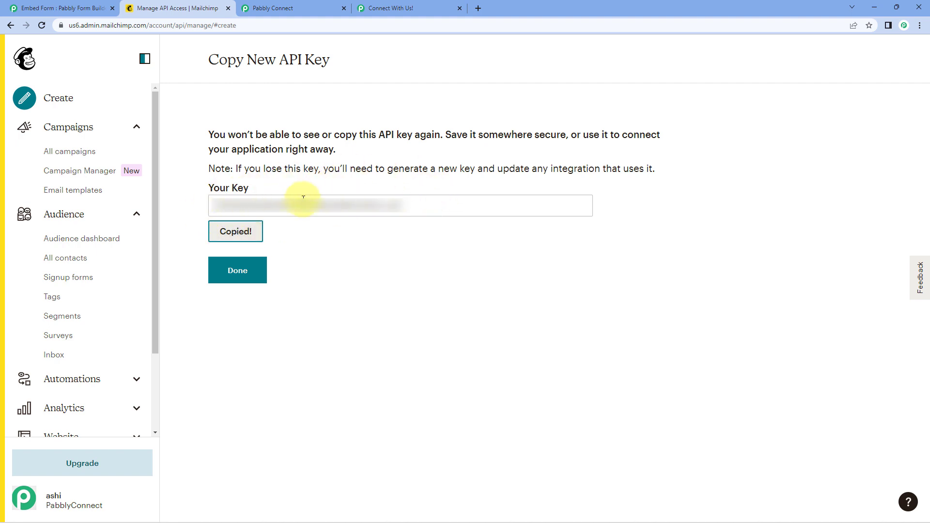
left_click(318, 7)
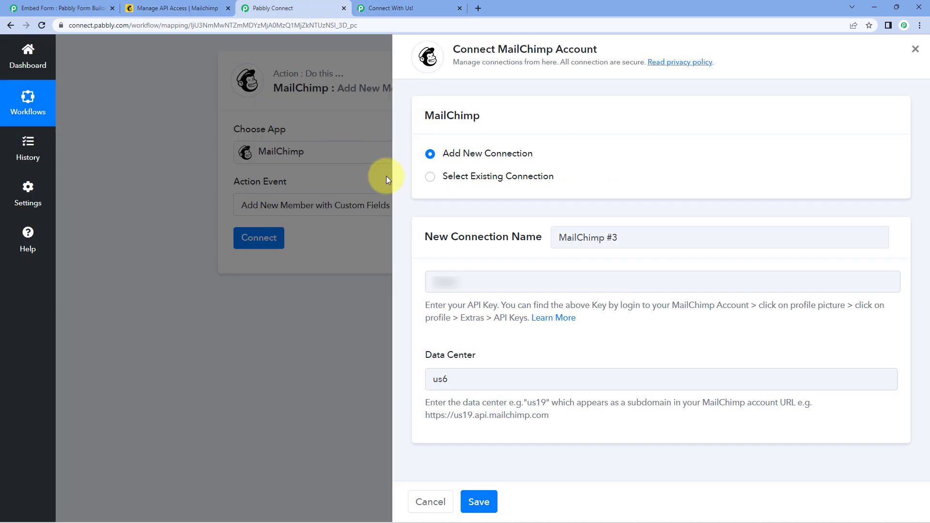
right_click(448, 279)
left_click(477, 358)
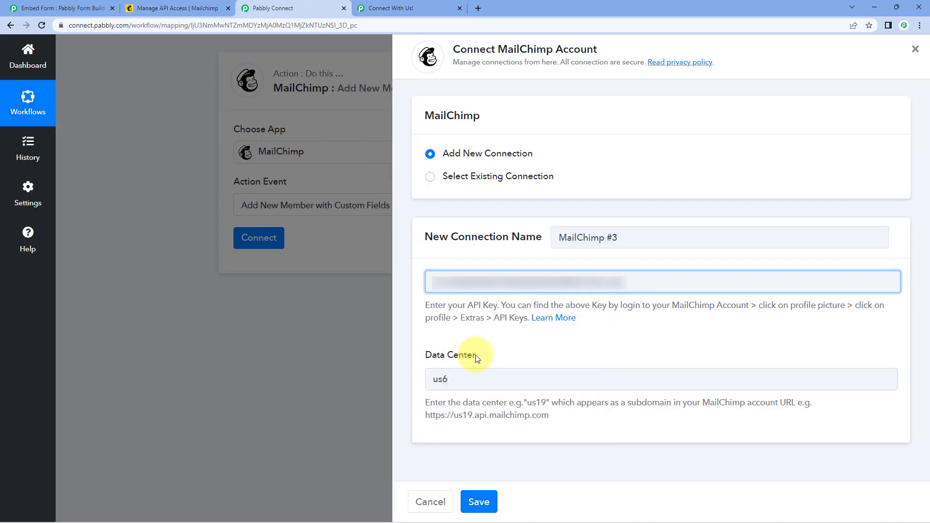
left_click(474, 490)
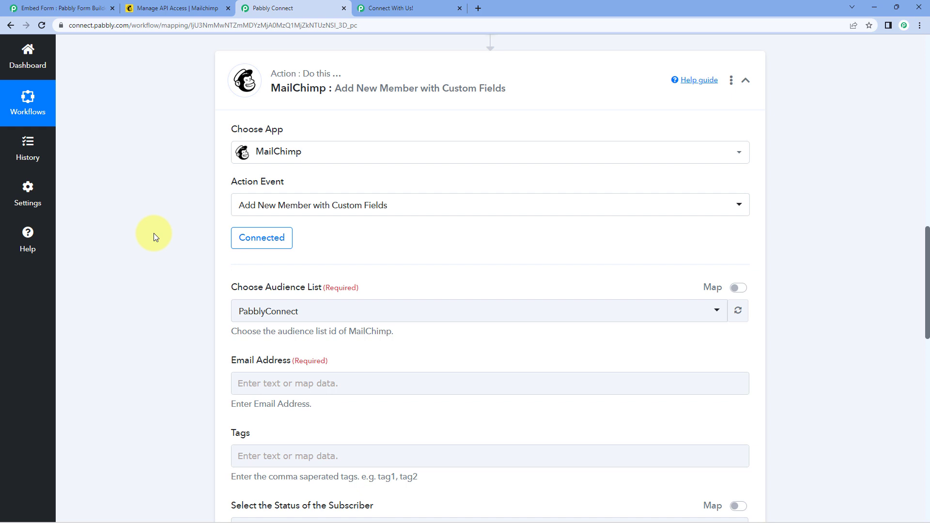
- Check the PabblyConnect audience on Mailchimp's Audience dashboard
scroll(158, 234, "down", 2)
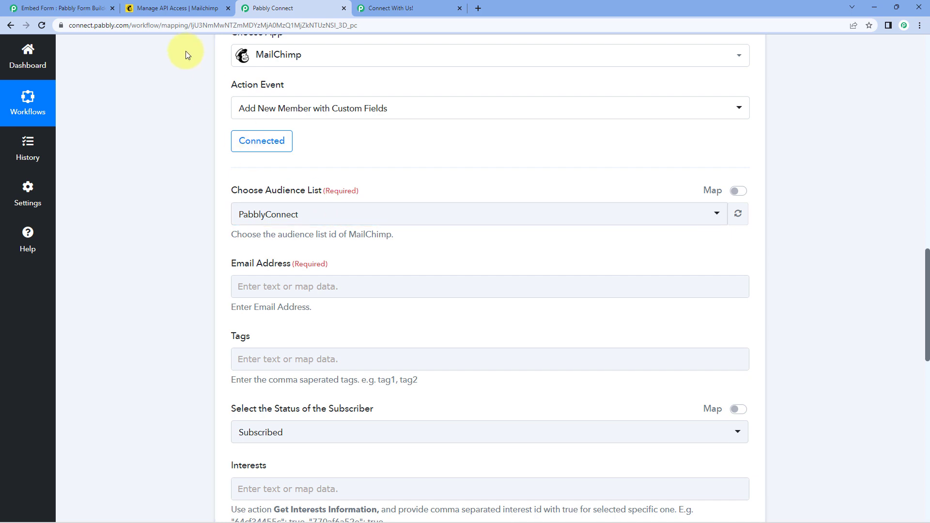
left_click(176, 8)
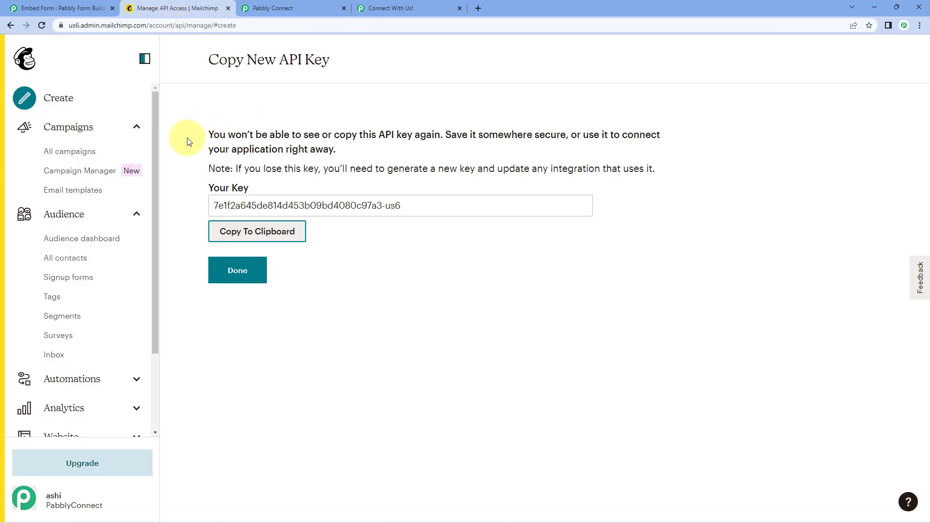
left_click(85, 222)
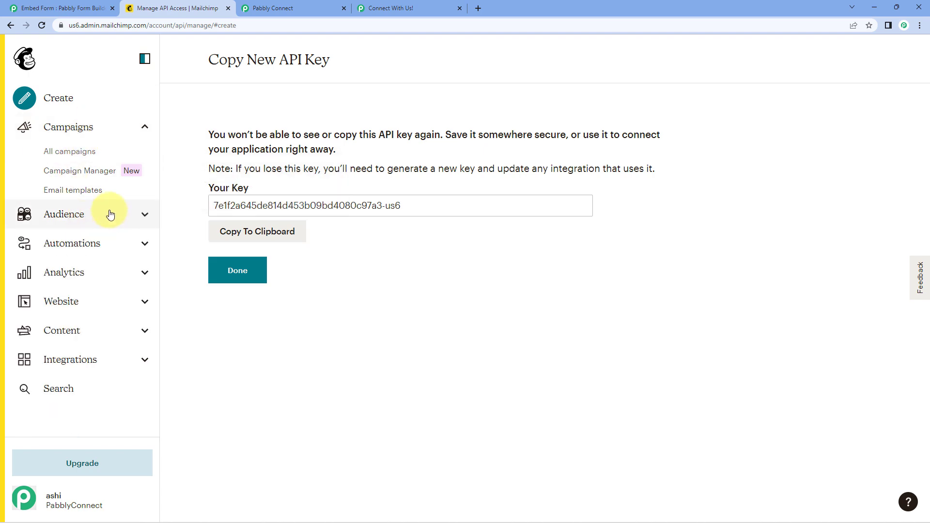
left_click(78, 234)
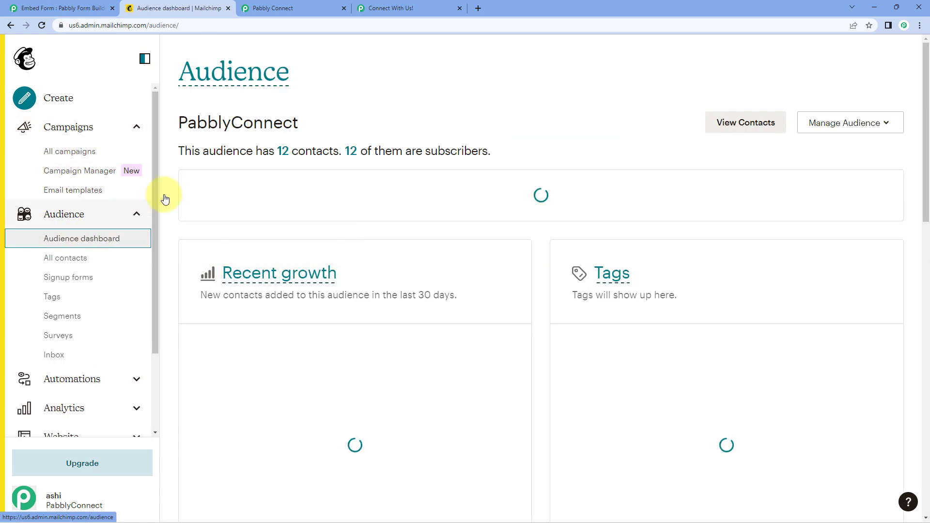
left_click(273, 6)
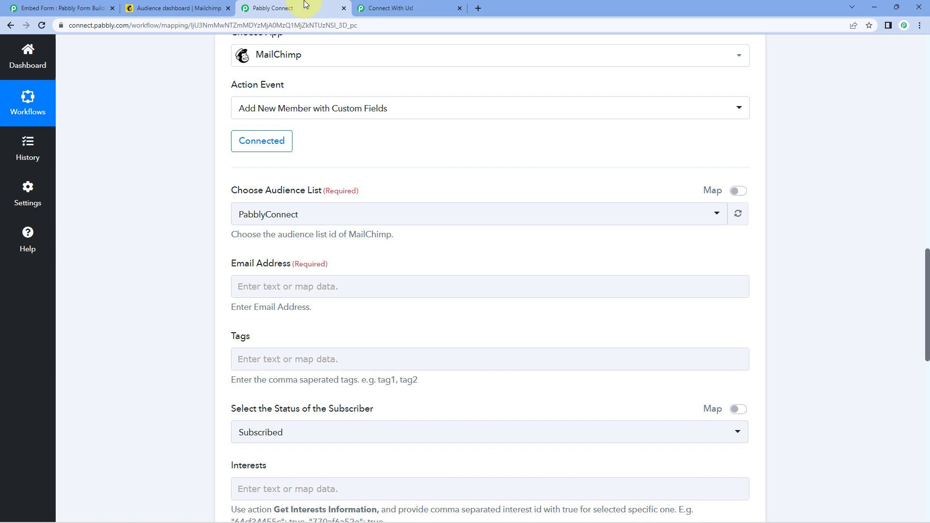
left_click(325, 214)
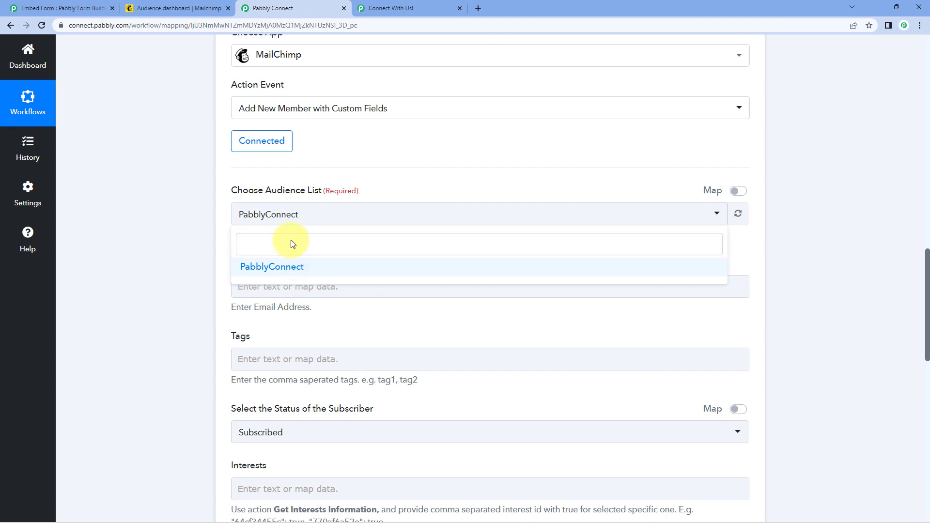
left_click(299, 163)
scroll(189, 184, "down", 2)
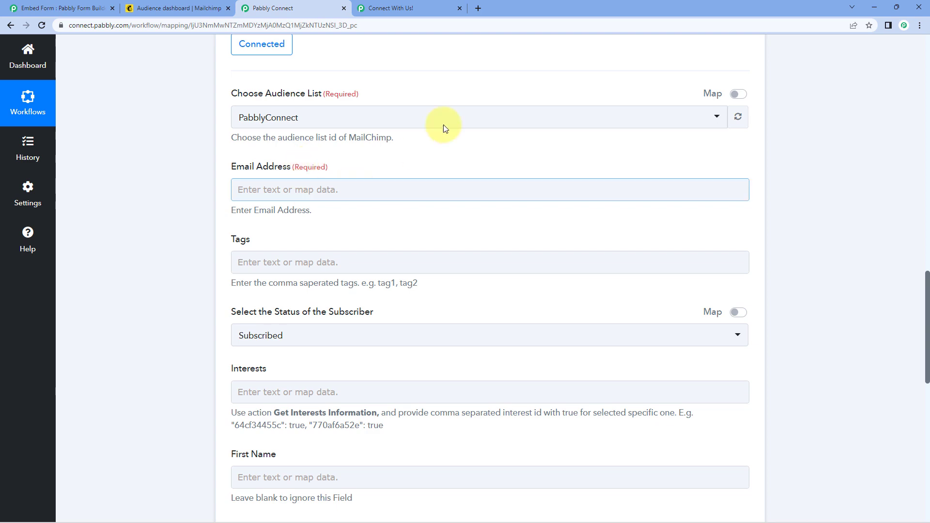
scroll(429, 193, "up", 8)
scroll(428, 202, "up", 3)
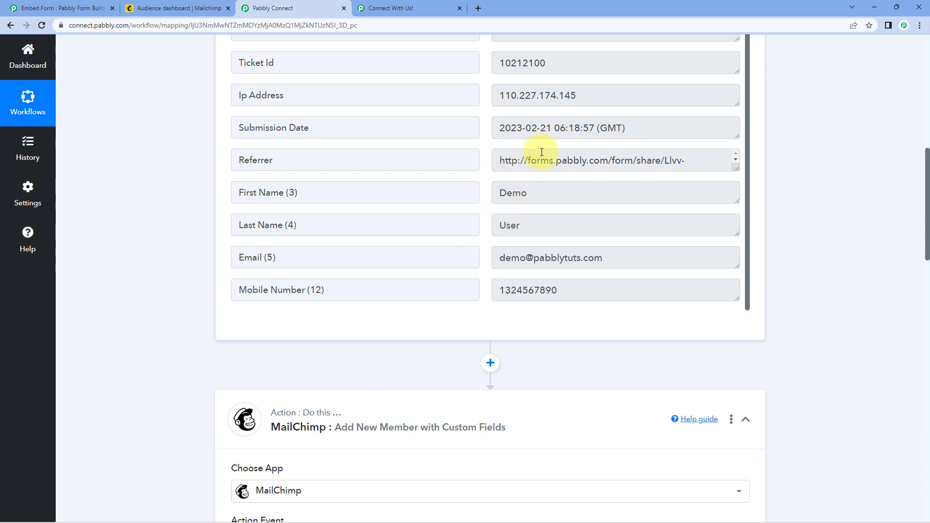
scroll(460, 230, "down", 8)
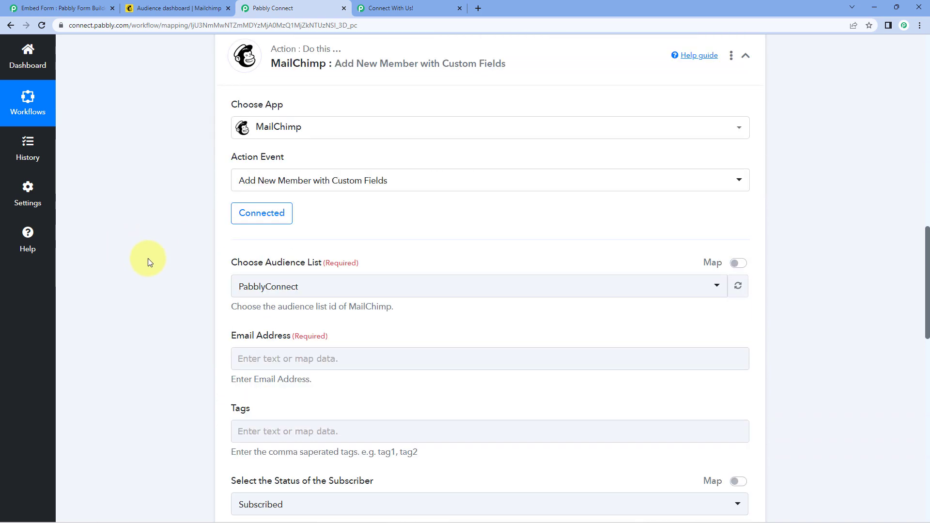
scroll(194, 233, "down", 4)
left_click(287, 193)
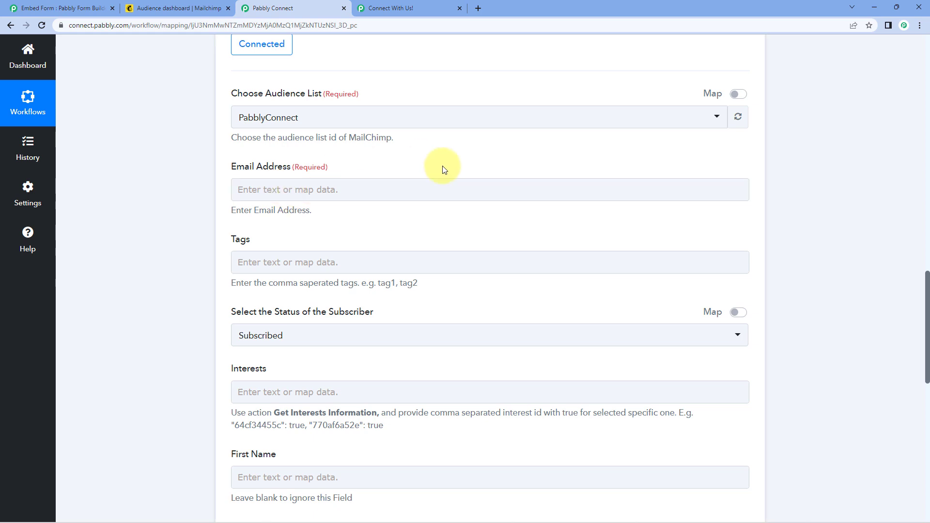
scroll(460, 179, "up", 12)
left_click_drag(630, 257, 484, 249)
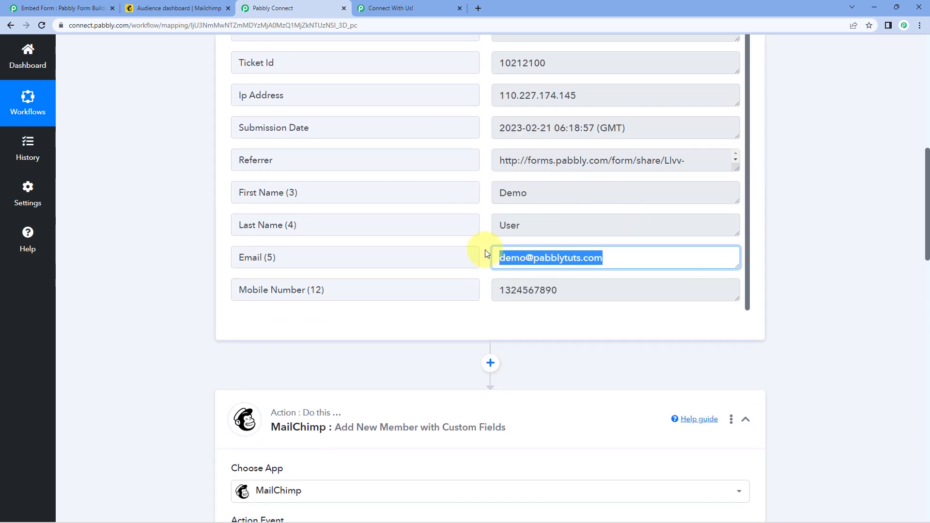
left_click(484, 248)
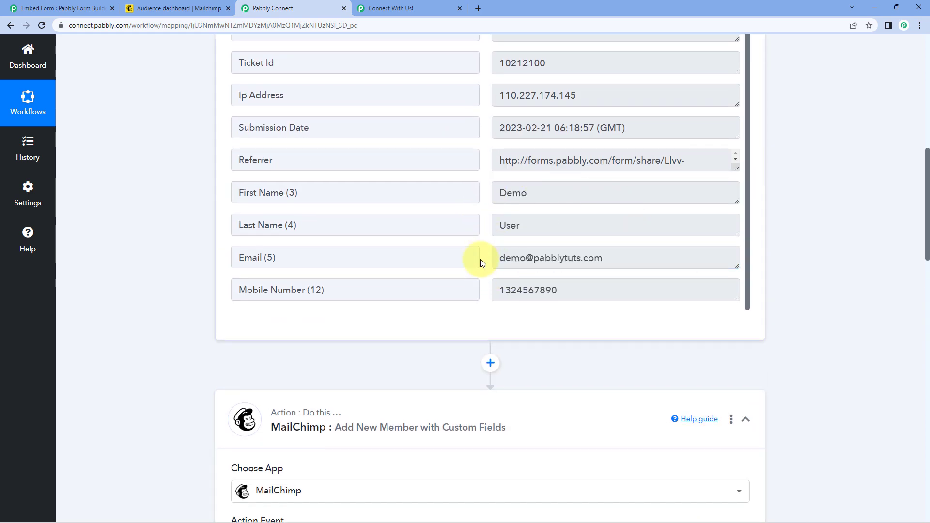
left_click(405, 8)
left_click(313, 5)
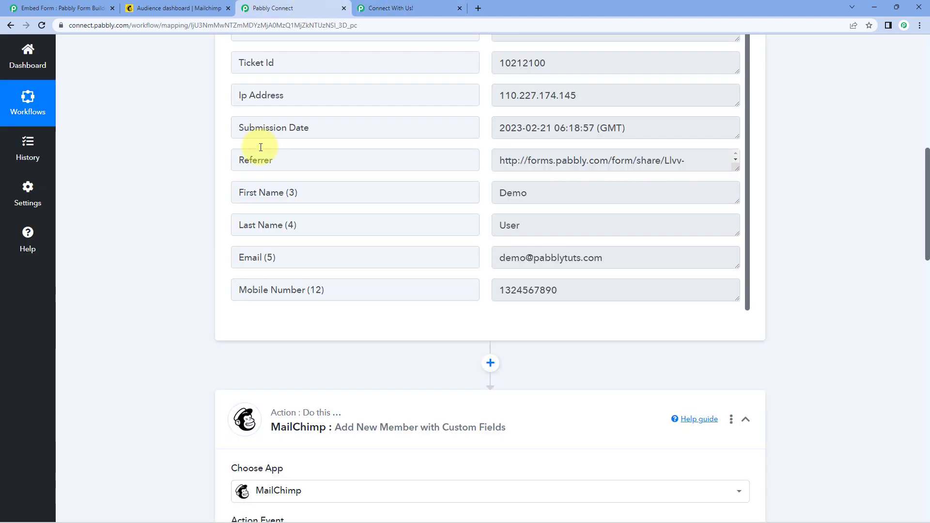
scroll(339, 160, "down", 3)
left_click_drag(616, 161, 493, 146)
scroll(176, 226, "down", 10)
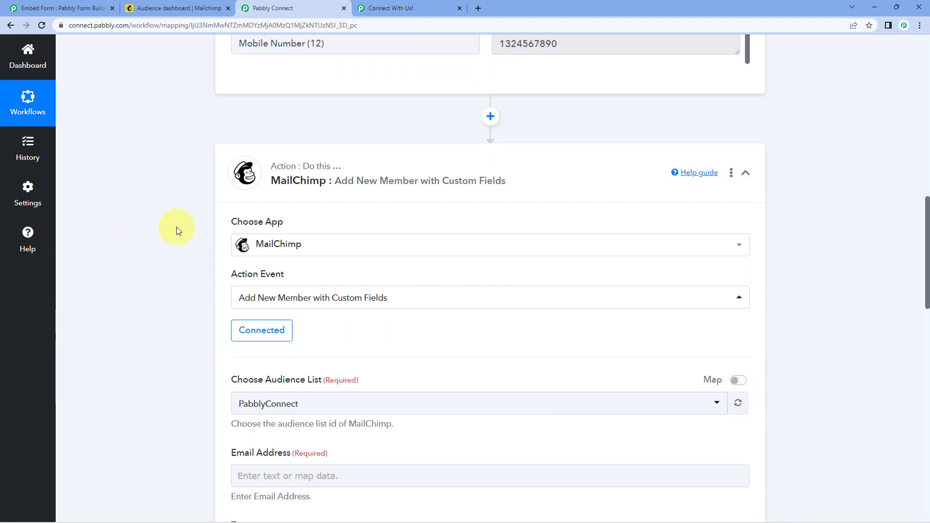
left_click(274, 149)
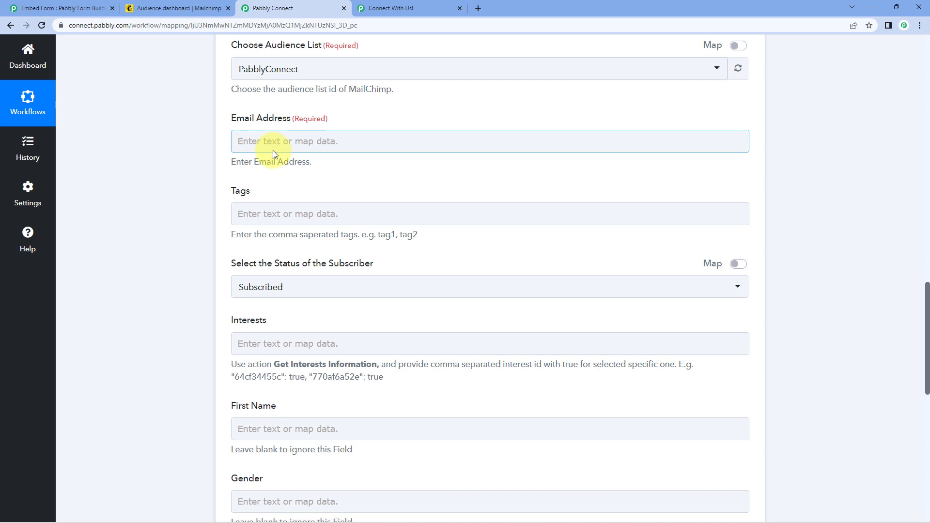
- Map the Capture Webhook's Email (5) value into the MailChimp Email Address field
left_click(271, 141)
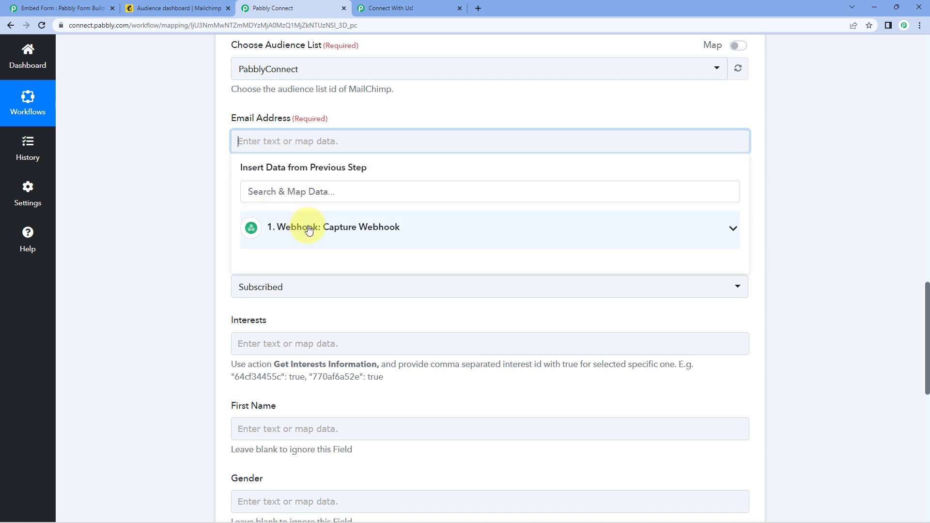
left_click(303, 225)
scroll(372, 297, "down", 1)
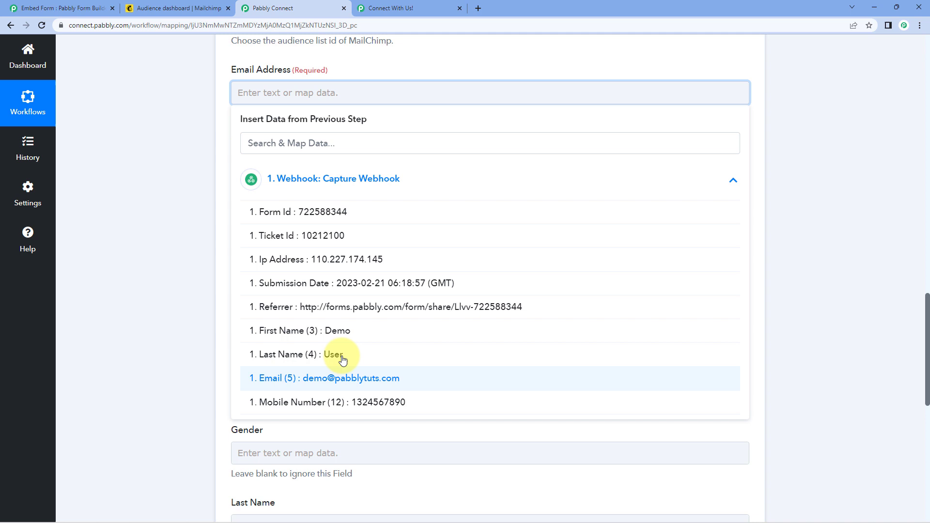
left_click(297, 384)
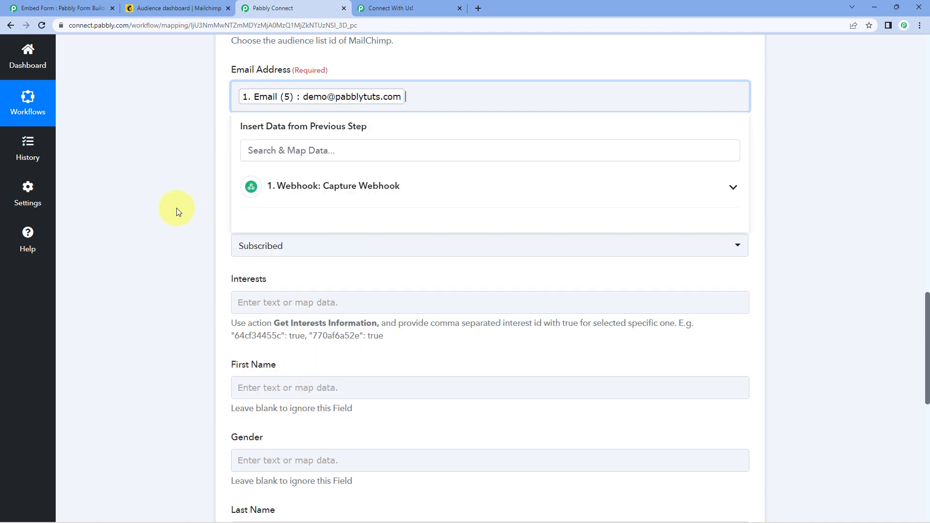
left_click(177, 208)
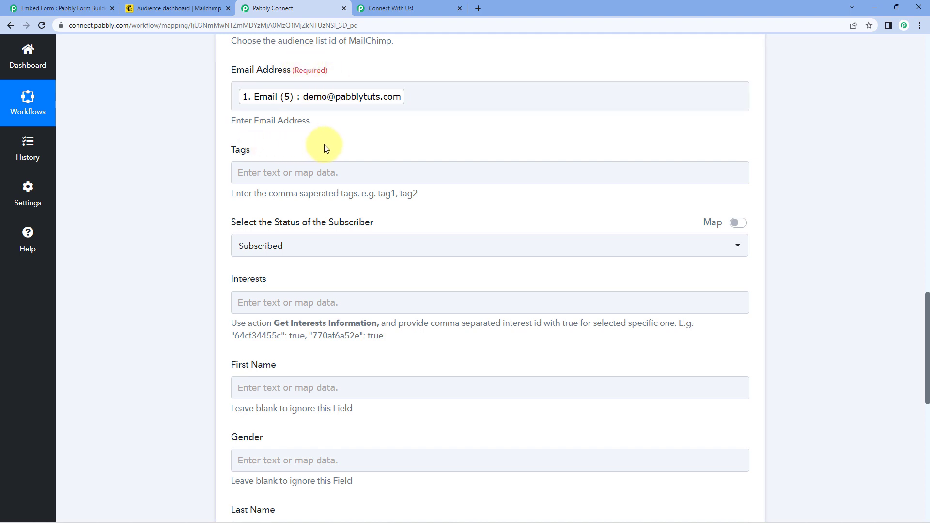
scroll(325, 144, "up", 3)
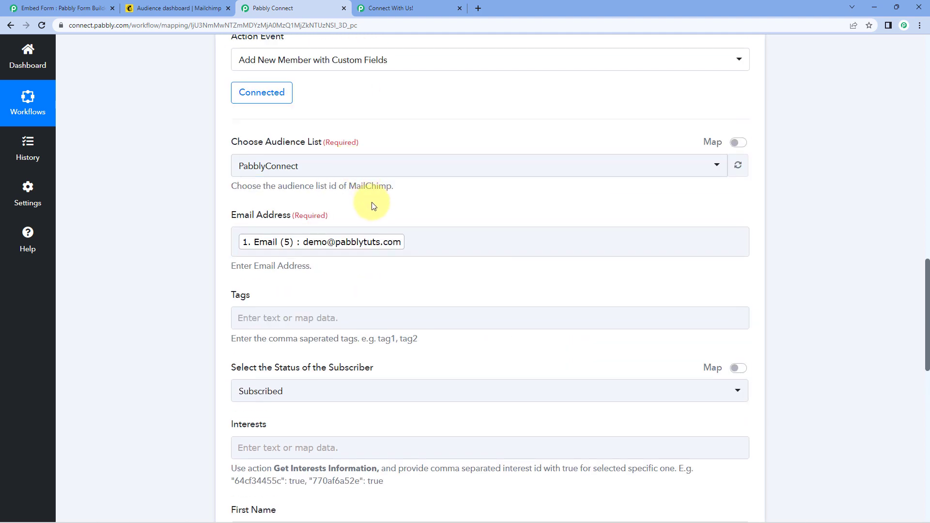
scroll(373, 206, "down", 2)
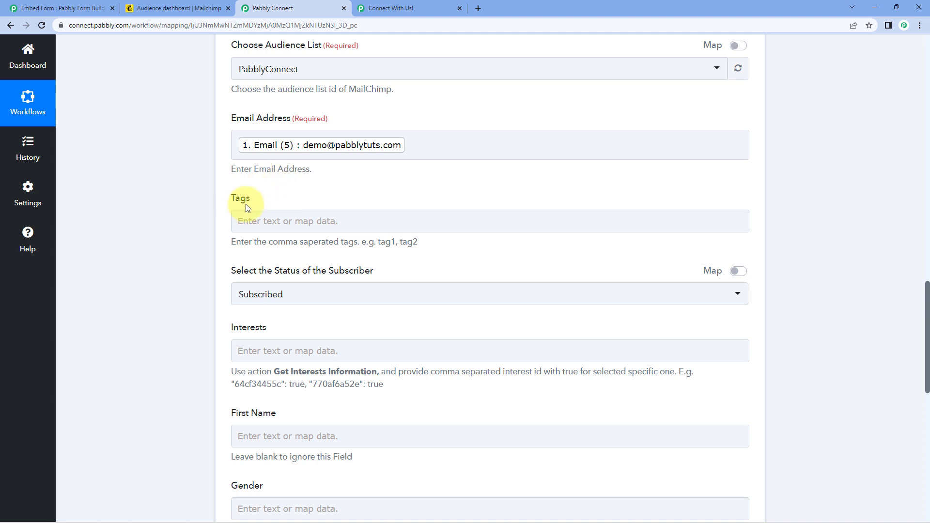
- Enter 'Pabbly Form Builder' in the Tags field without a trailing comma
left_click(274, 221)
left_click(284, 222)
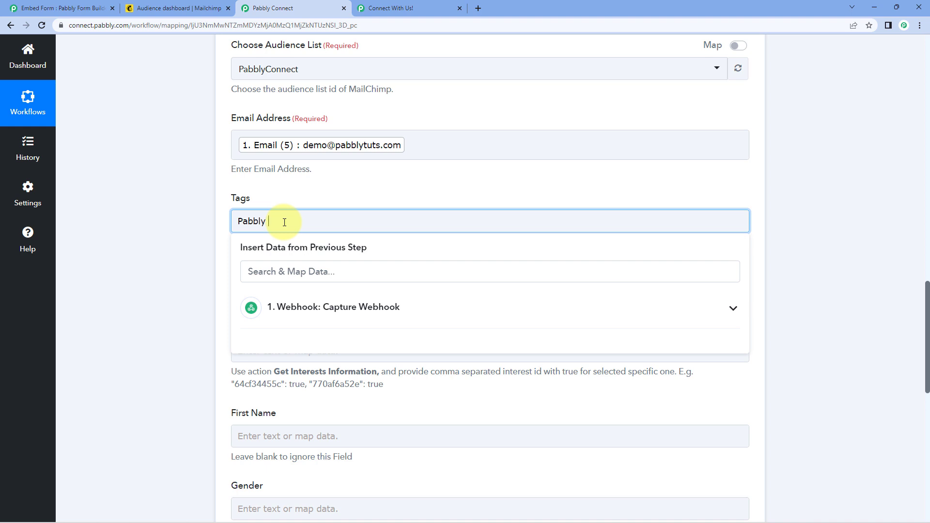
left_click(179, 265)
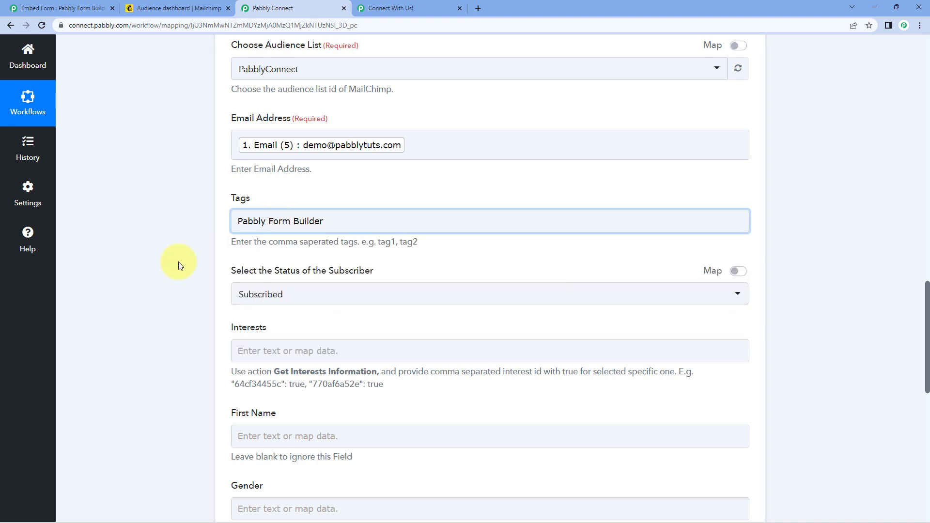
left_click(346, 224)
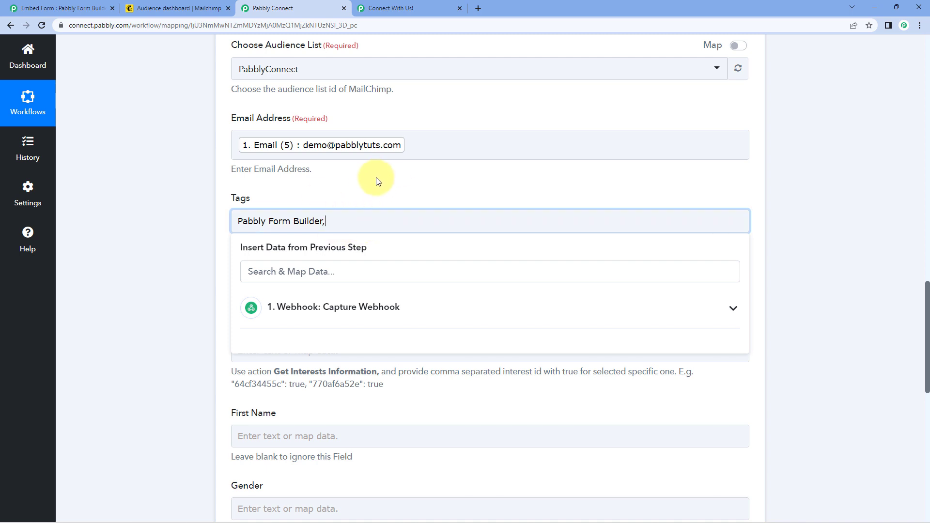
key("Escape")
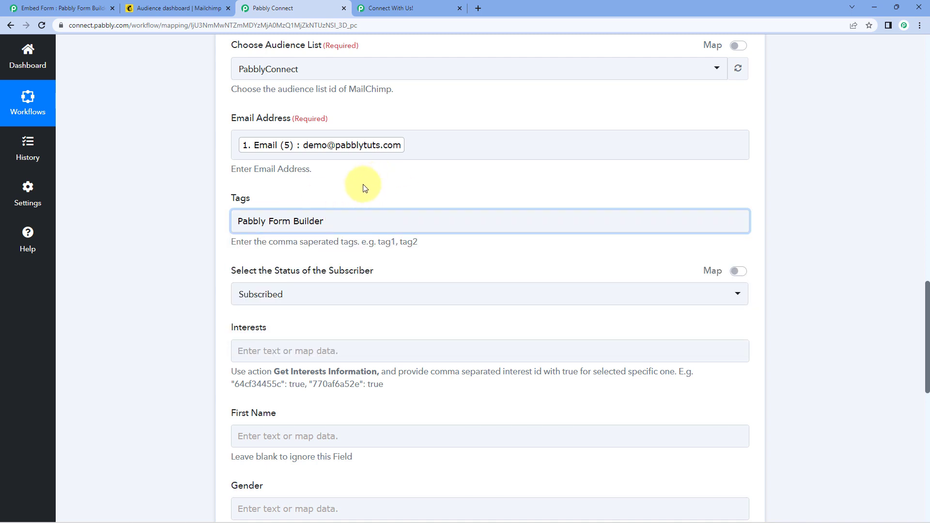
scroll(364, 188, "down", 2)
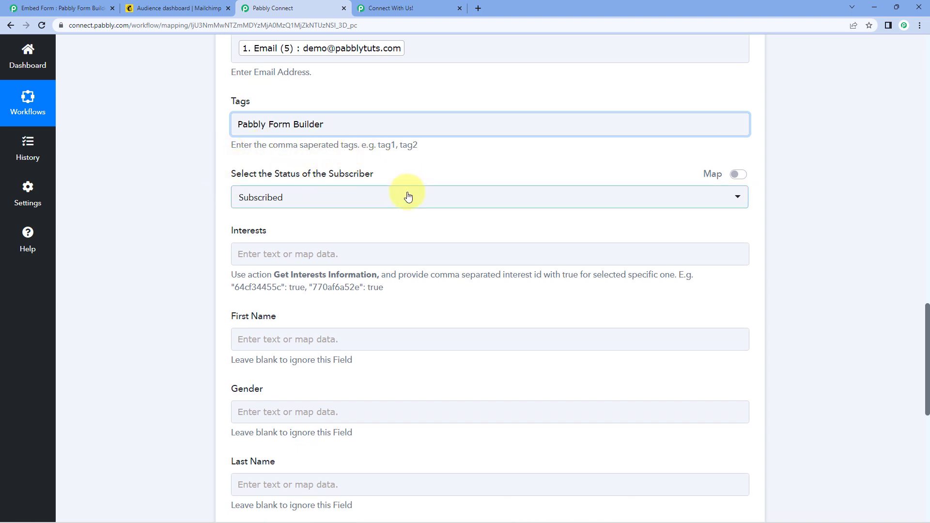
left_click(383, 196)
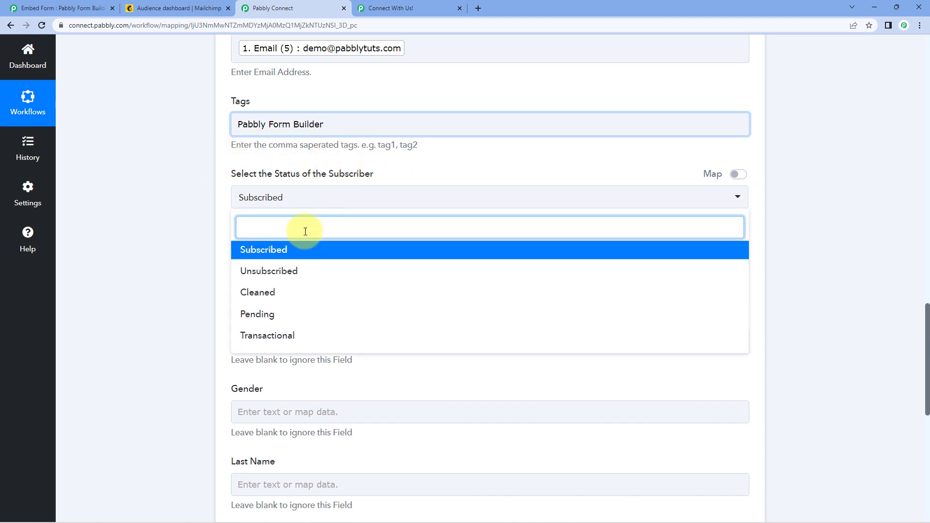
left_click(280, 250)
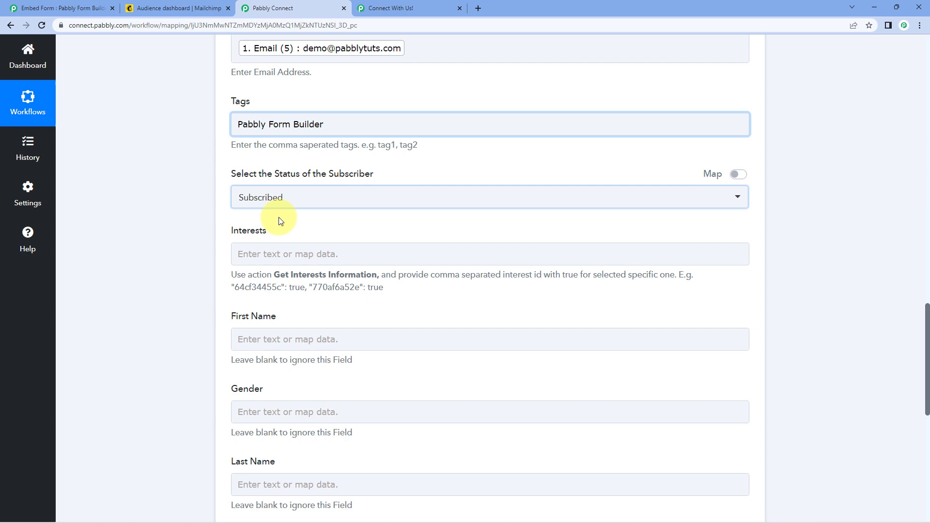
scroll(286, 210, "down", 2)
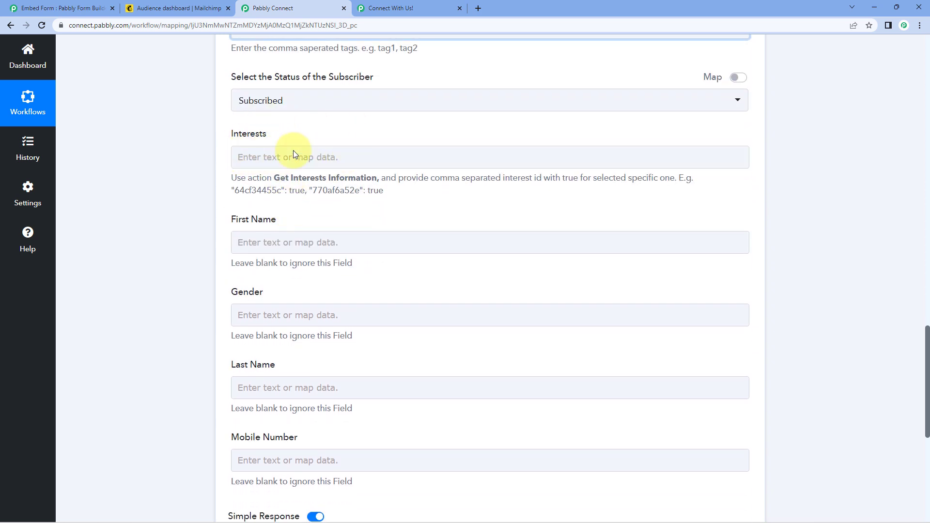
scroll(321, 214, "down", 1)
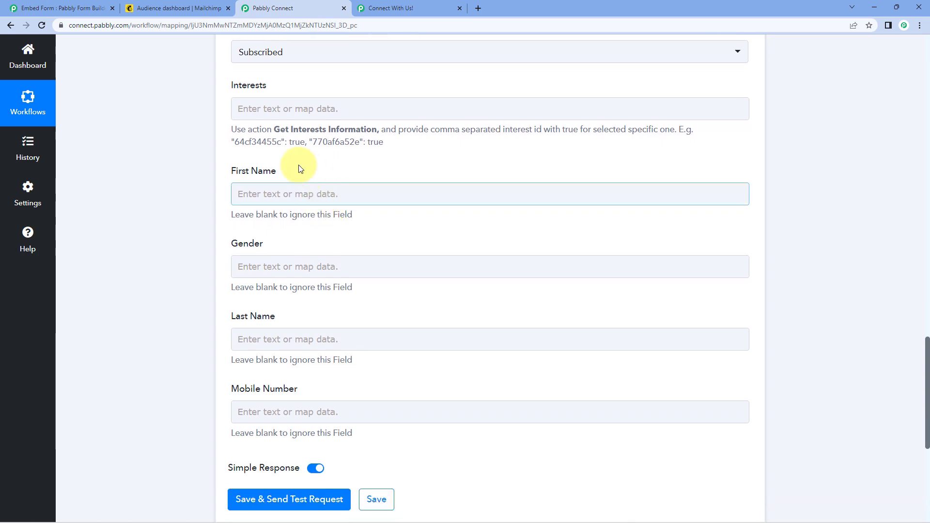
left_click(262, 193)
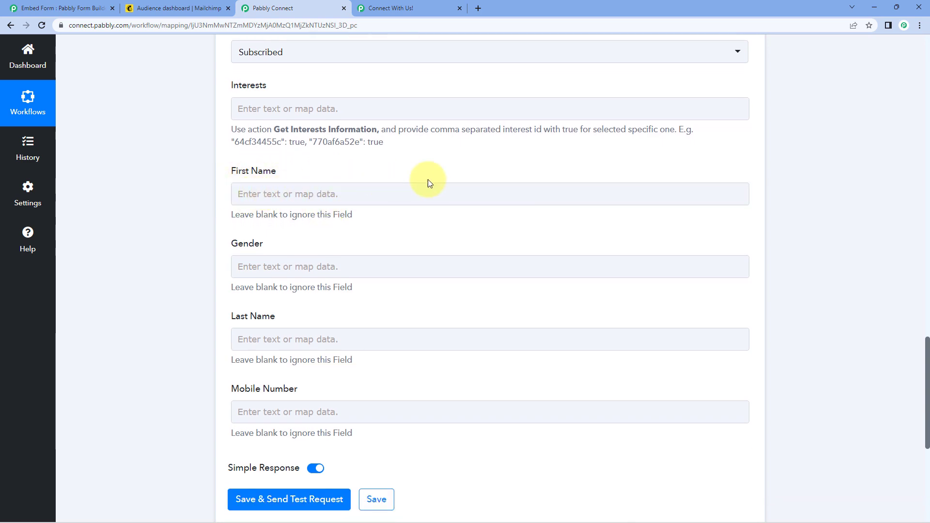
scroll(465, 208, "up", 15)
scroll(466, 218, "up", 1)
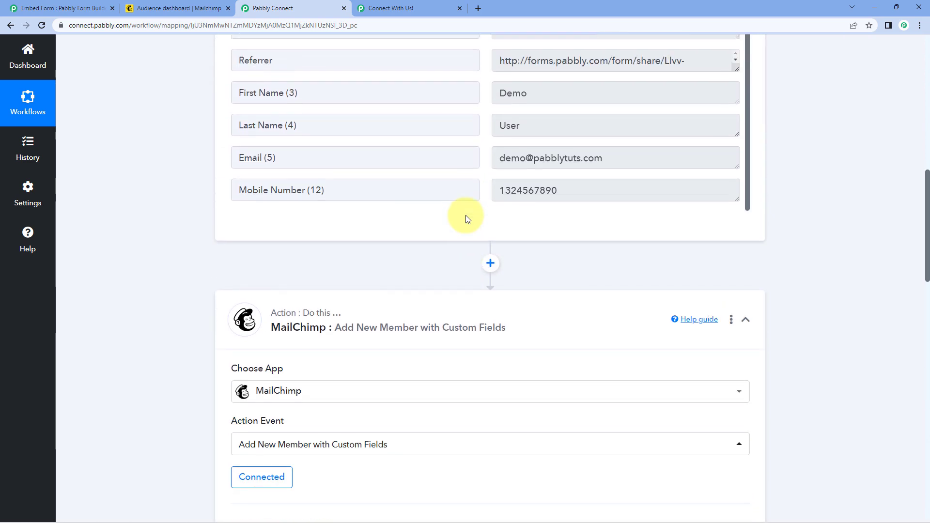
left_click(525, 95)
double_click(524, 95)
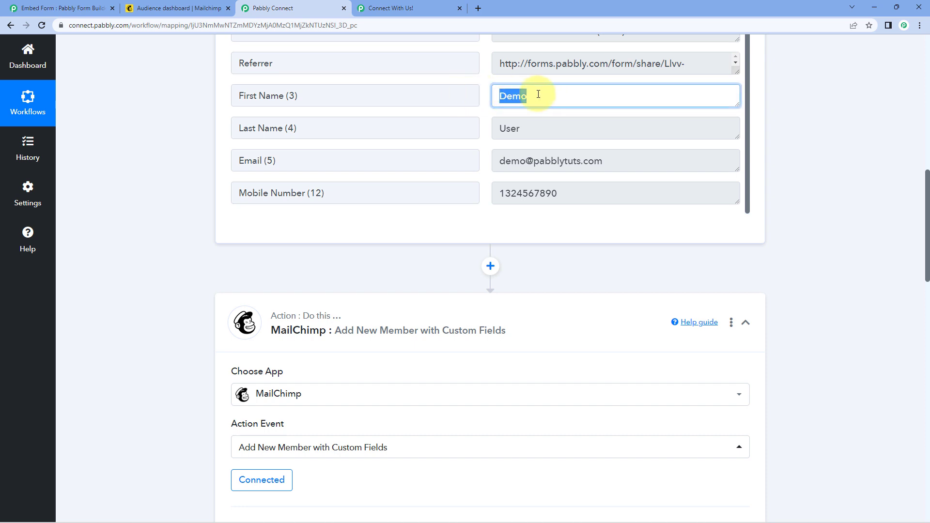
left_click(531, 127)
double_click(531, 127)
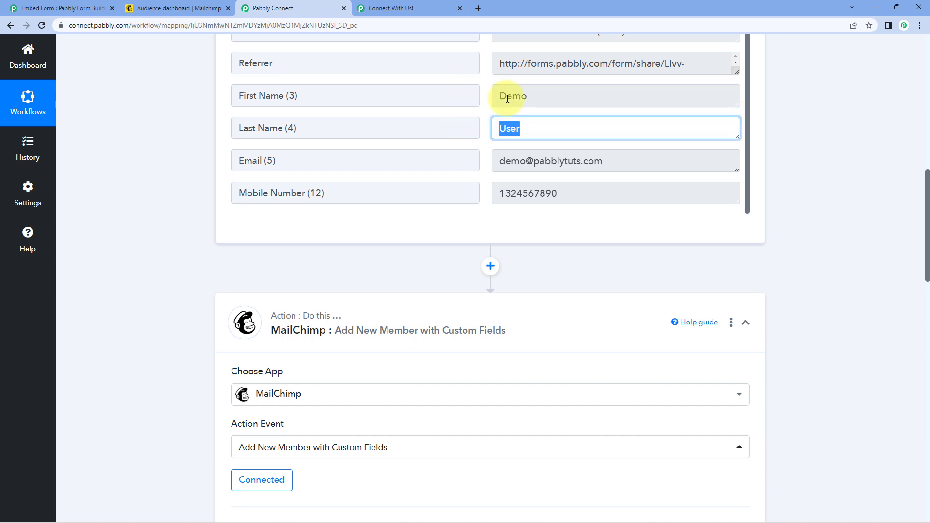
double_click(529, 98)
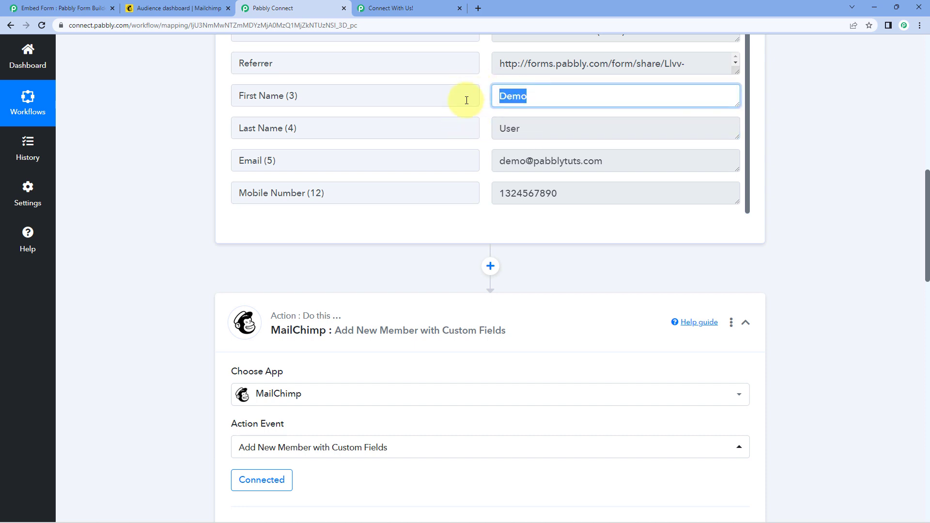
double_click(533, 125)
scroll(195, 197, "down", 15)
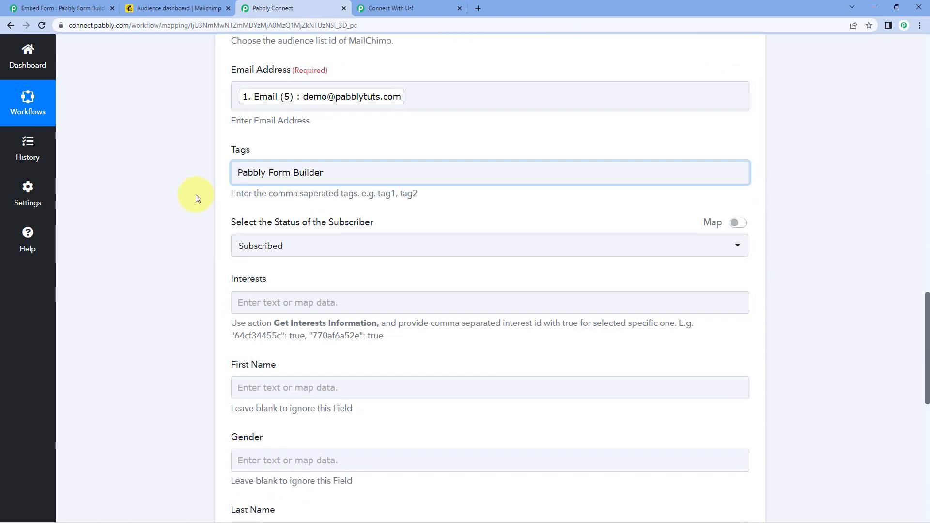
scroll(195, 198, "down", 1)
- Map the webhook's submitted First Name and Last Name into the matching MailChimp fields
left_click(252, 144)
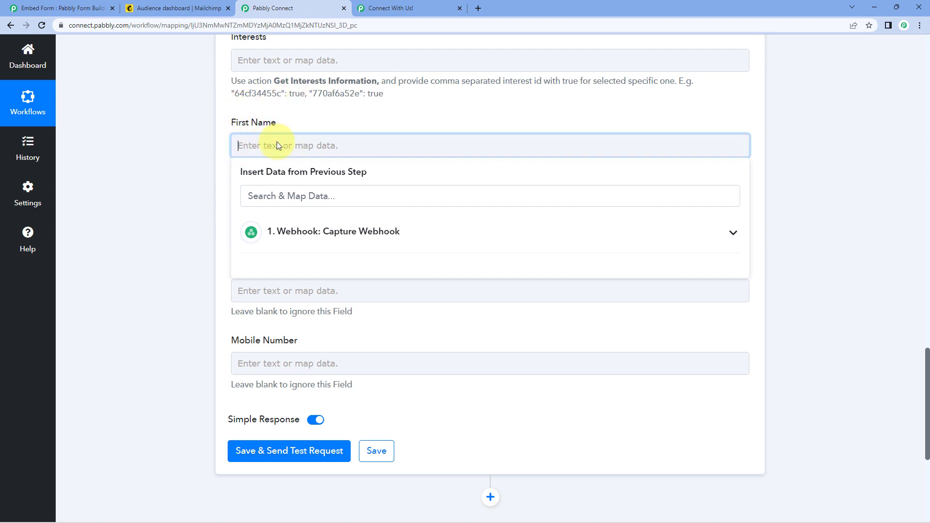
left_click(348, 228)
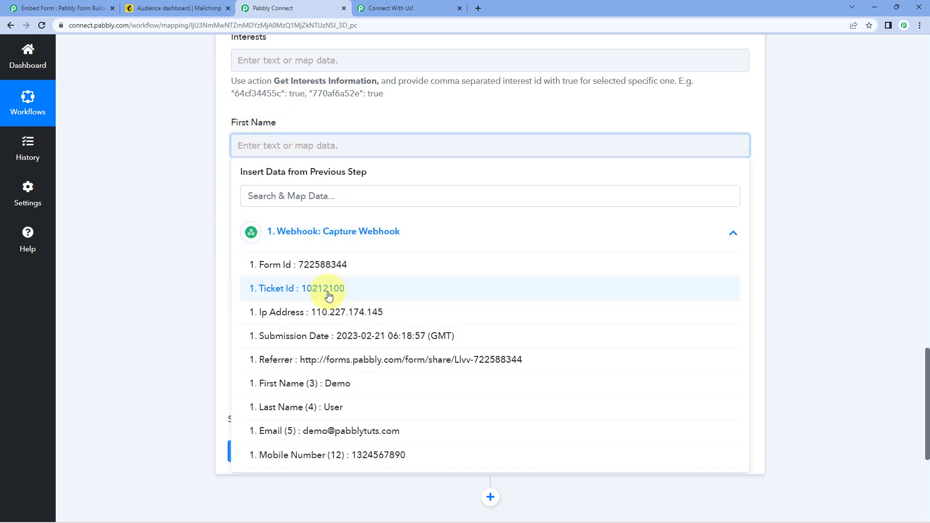
left_click(300, 386)
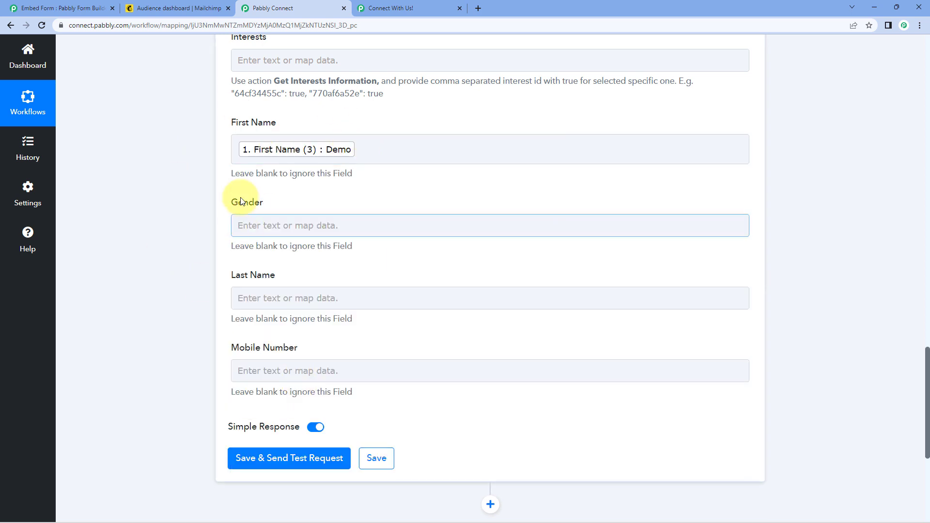
scroll(280, 189, "down", 1)
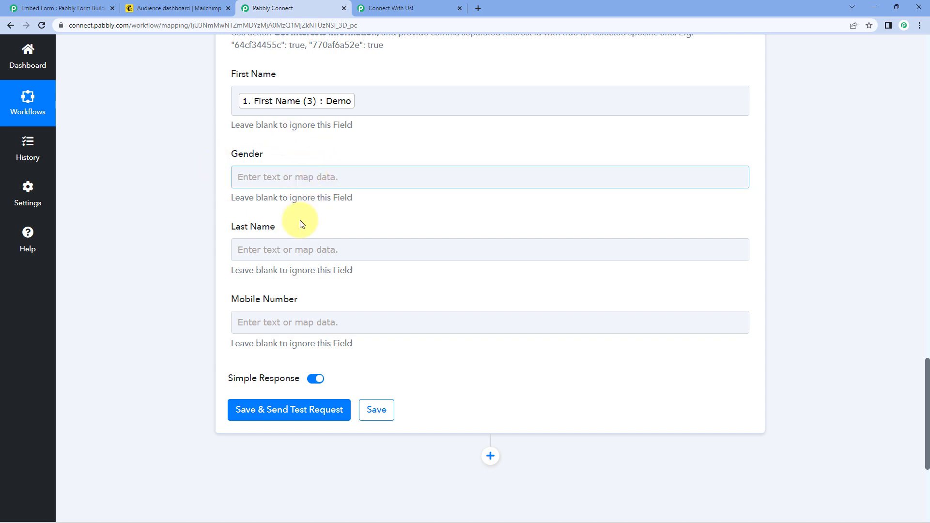
left_click(300, 249)
left_click(264, 336)
scroll(271, 375, "down", 3)
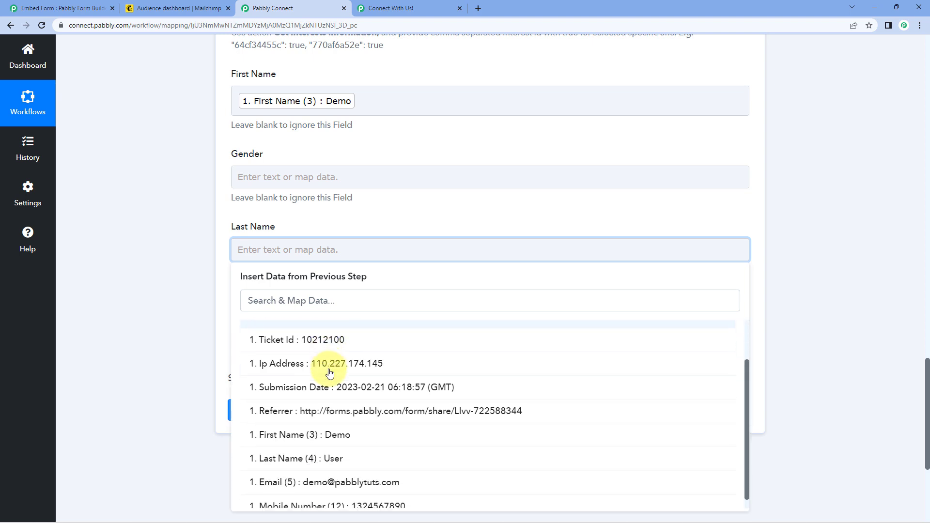
left_click(332, 415)
left_click(191, 256)
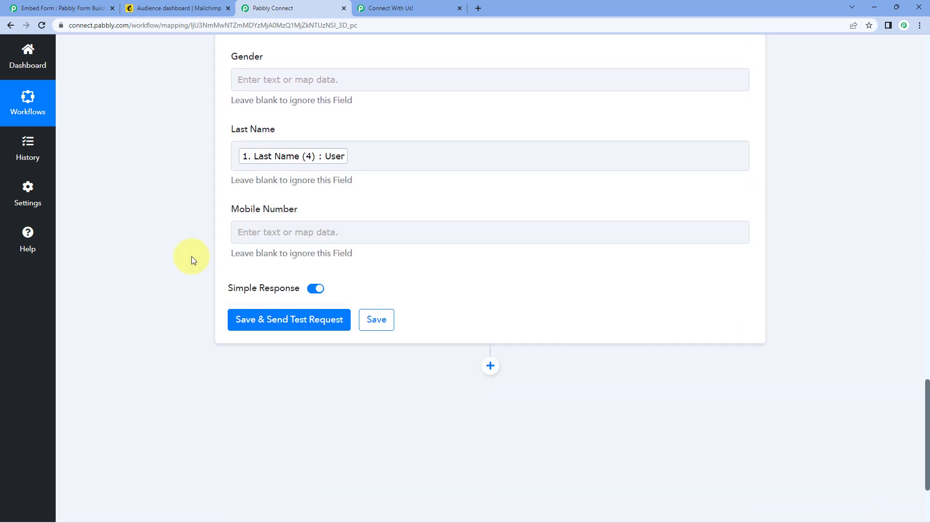
scroll(260, 184, "down", 1)
- Map the submitted Mobile Number into the Mobile Number field and review the mappings
left_click(261, 184)
left_click(311, 271)
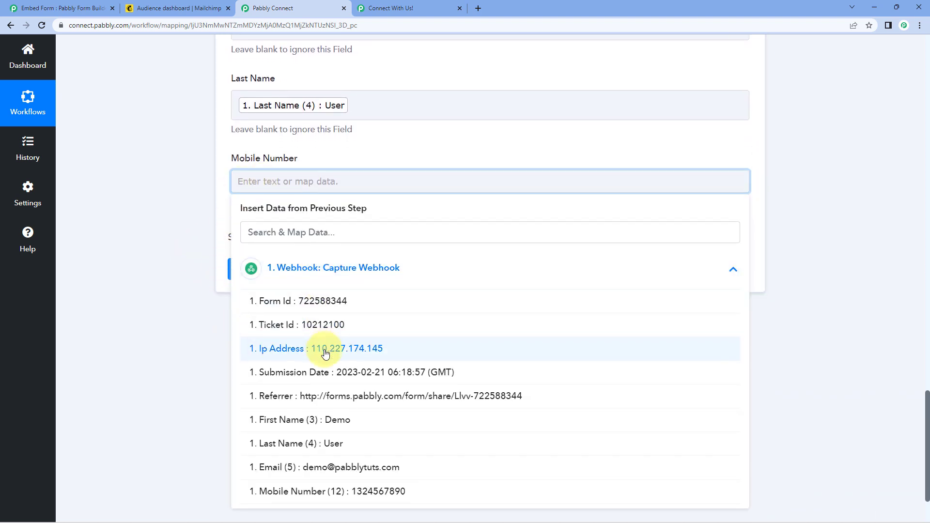
scroll(325, 387, "down", 2)
left_click(321, 406)
scroll(191, 306, "up", 9)
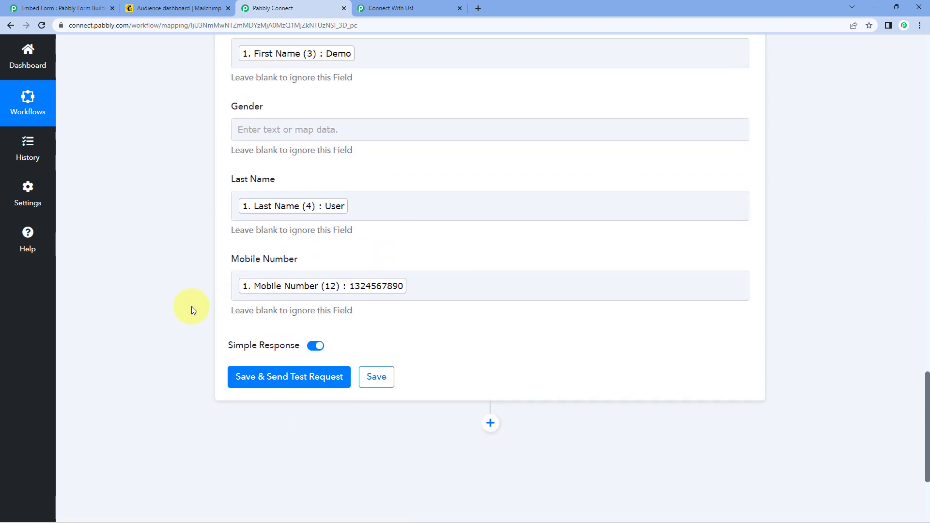
scroll(202, 305, "up", 15)
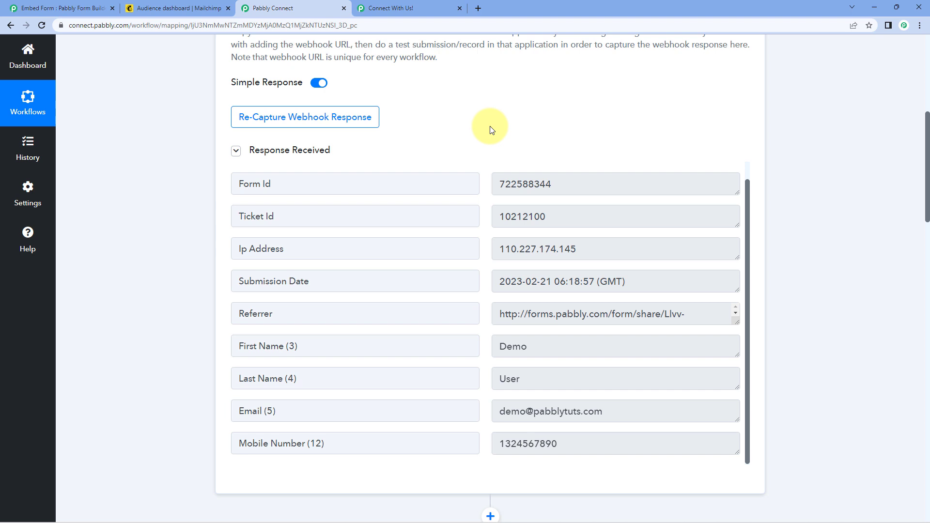
scroll(490, 129, "down", 2)
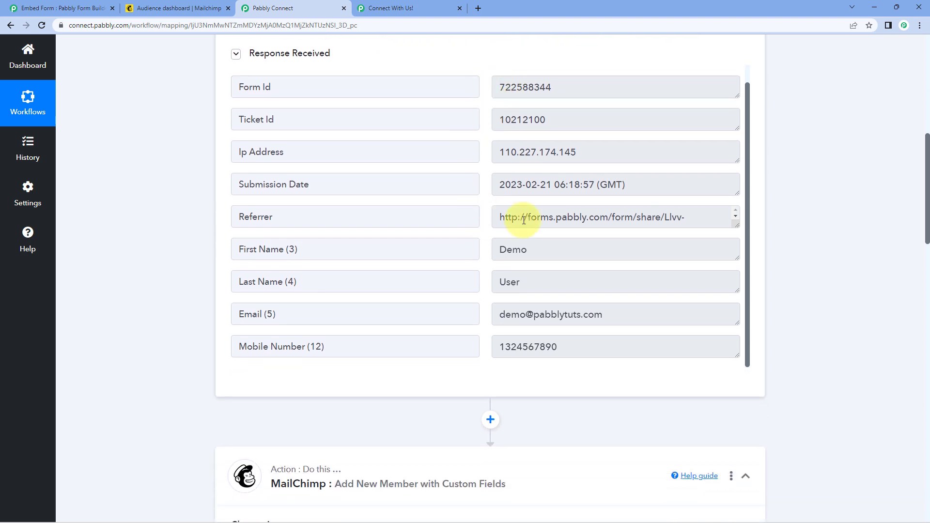
scroll(202, 229, "down", 15)
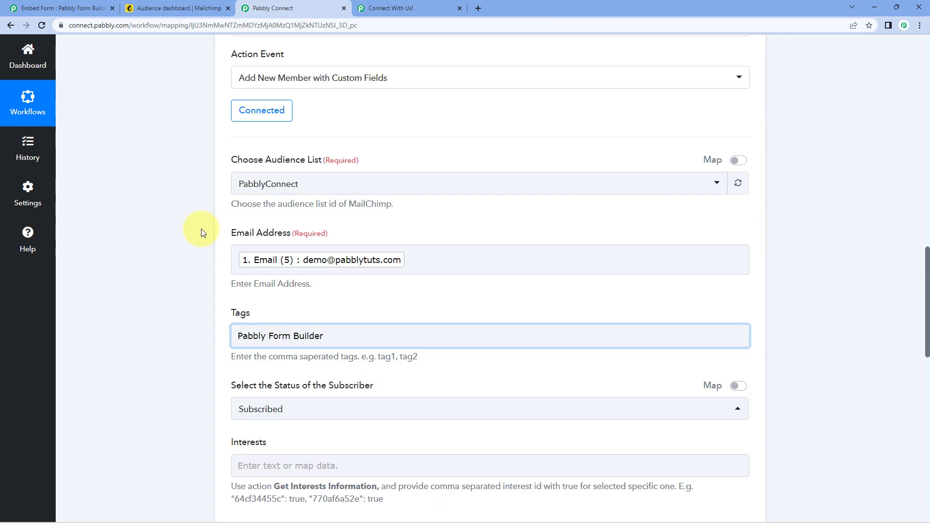
scroll(218, 239, "down", 7)
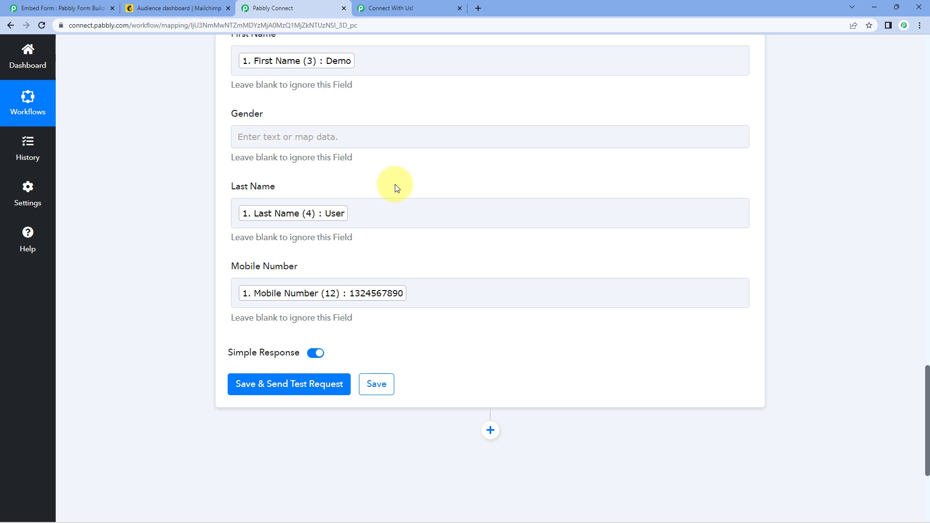
scroll(395, 187, "up", 15)
scroll(439, 179, "up", 13)
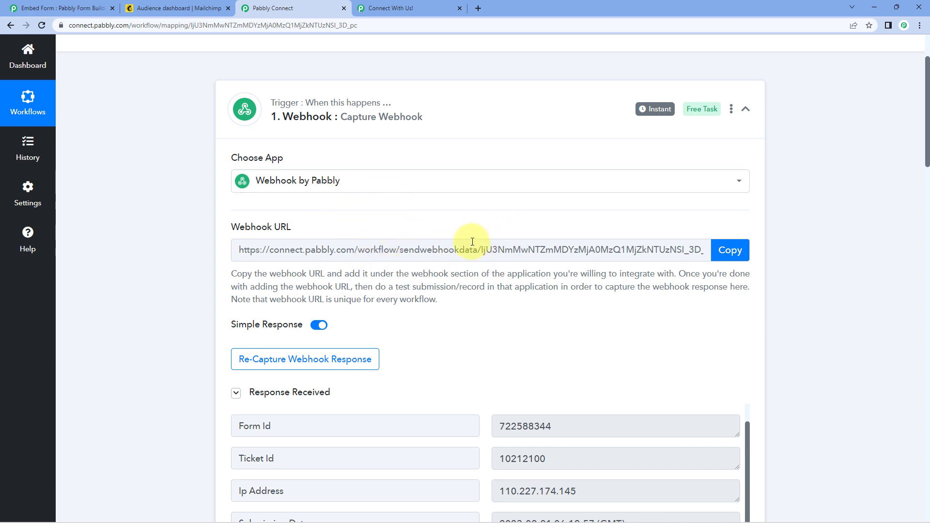
scroll(472, 242, "down", 16)
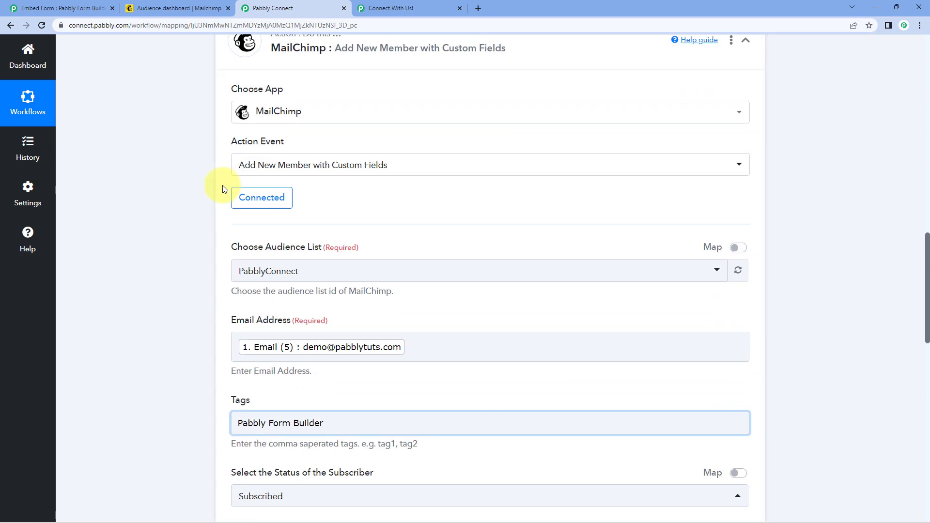
scroll(225, 189, "down", 15)
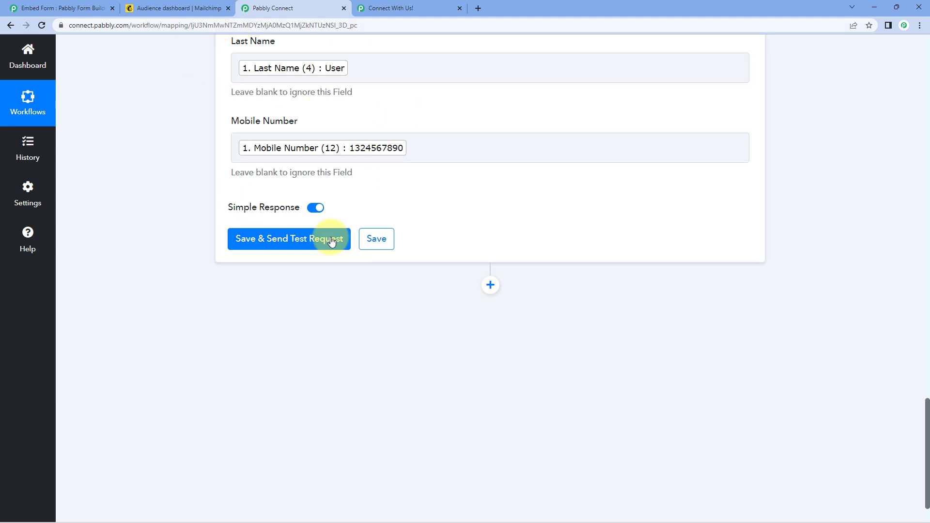
- Save the MailChimp action, send a test request, and review the subscribed response
left_click(298, 242)
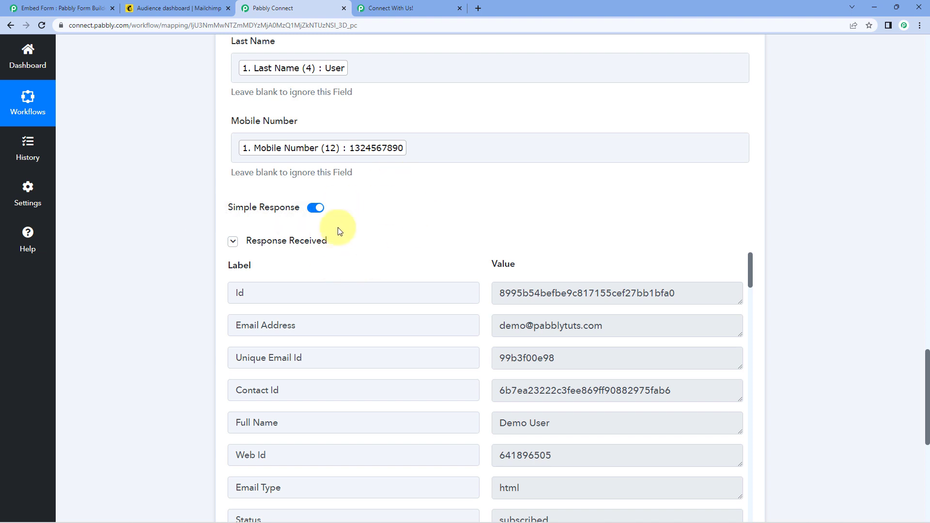
scroll(508, 222, "down", 3)
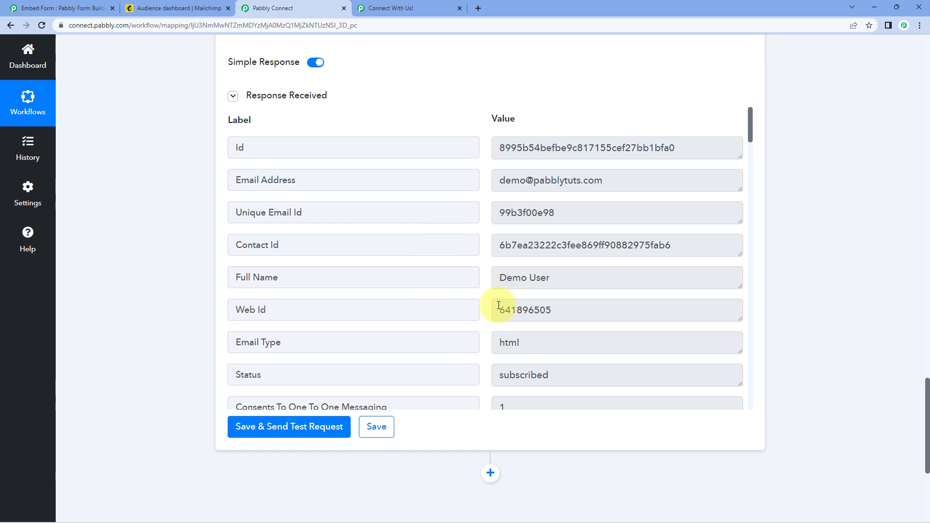
scroll(442, 189, "up", 4)
scroll(442, 189, "up", 3)
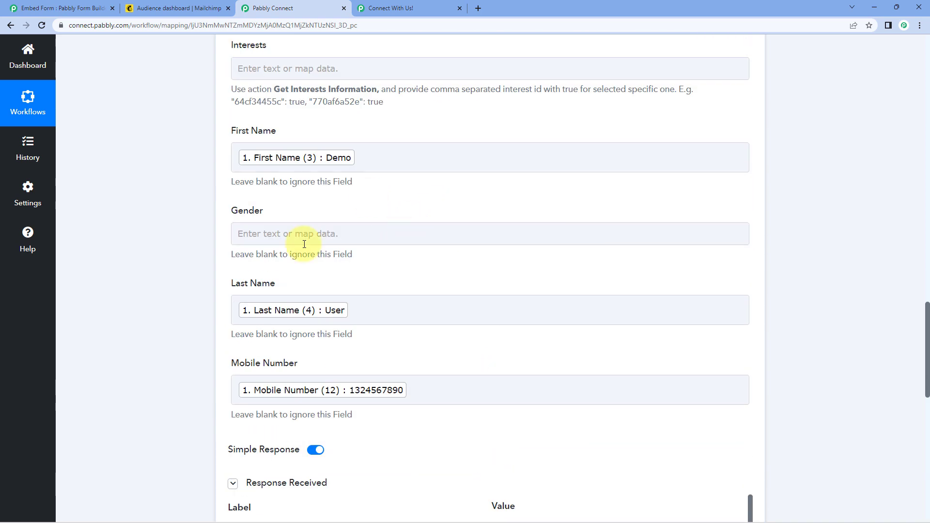
scroll(441, 234, "up", 20)
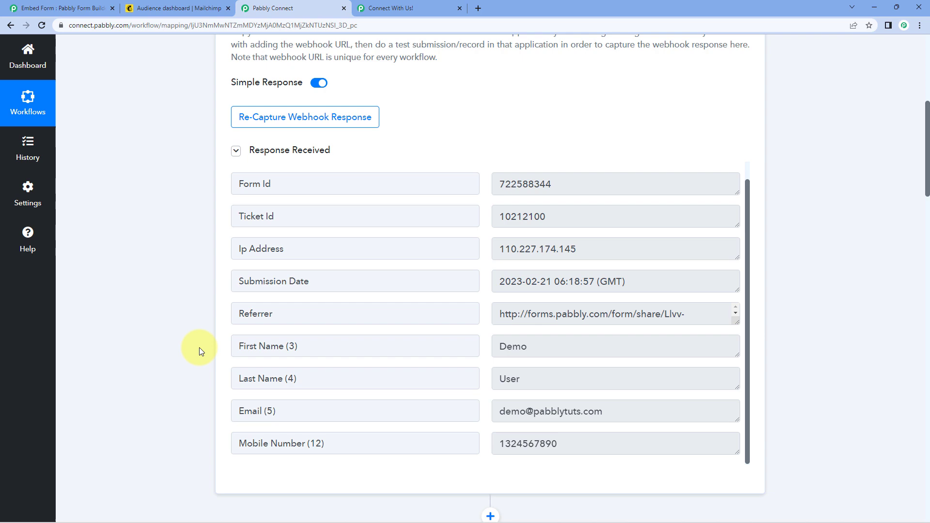
scroll(203, 297, "down", 4)
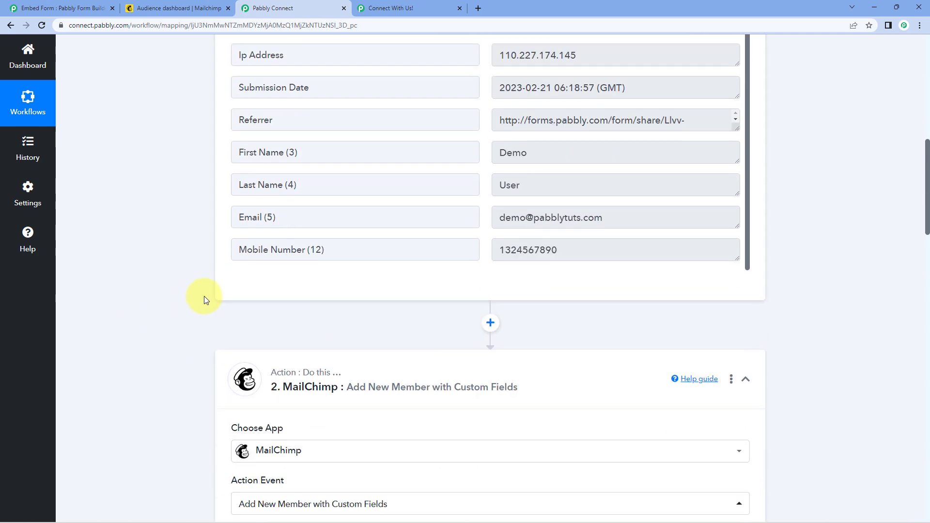
- Open the newly added contact from Mailchimp's audience contact list
left_click(177, 8)
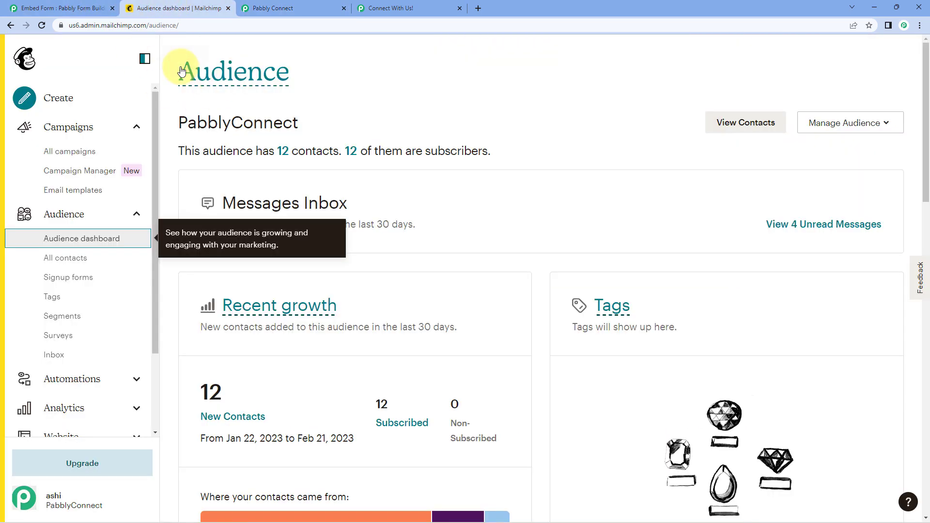
left_click(94, 256)
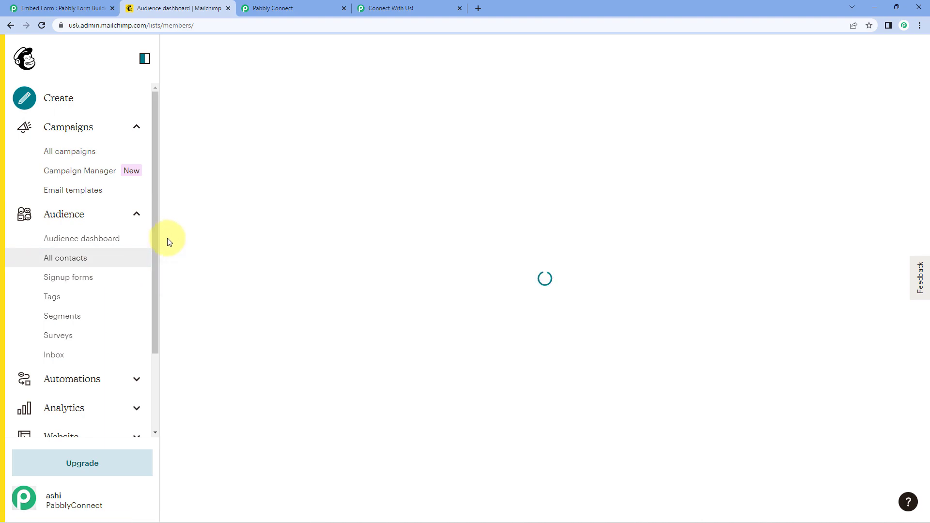
scroll(266, 272, "down", 2)
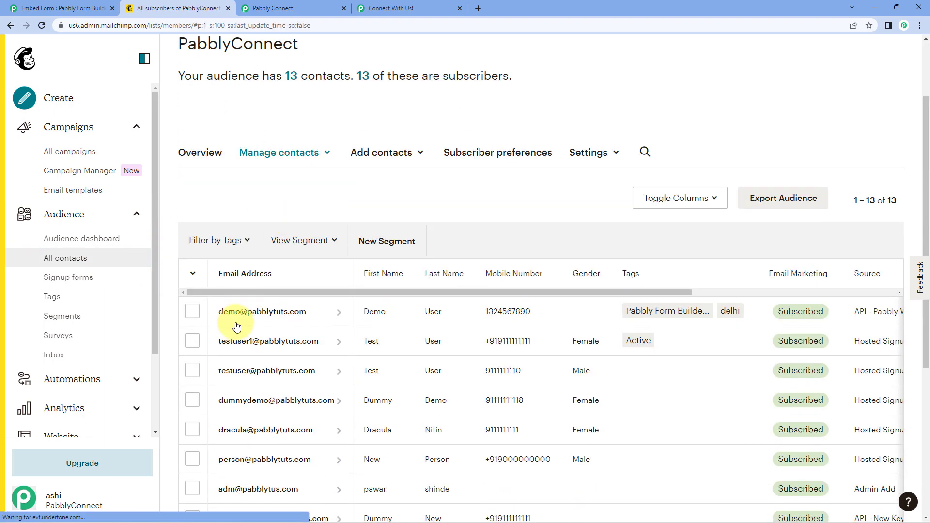
left_click(325, 321)
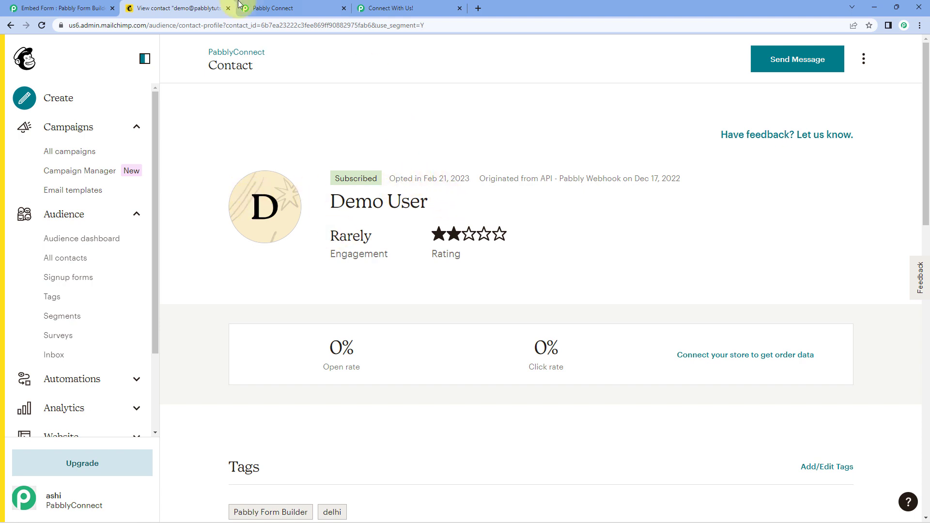
left_click(425, 5)
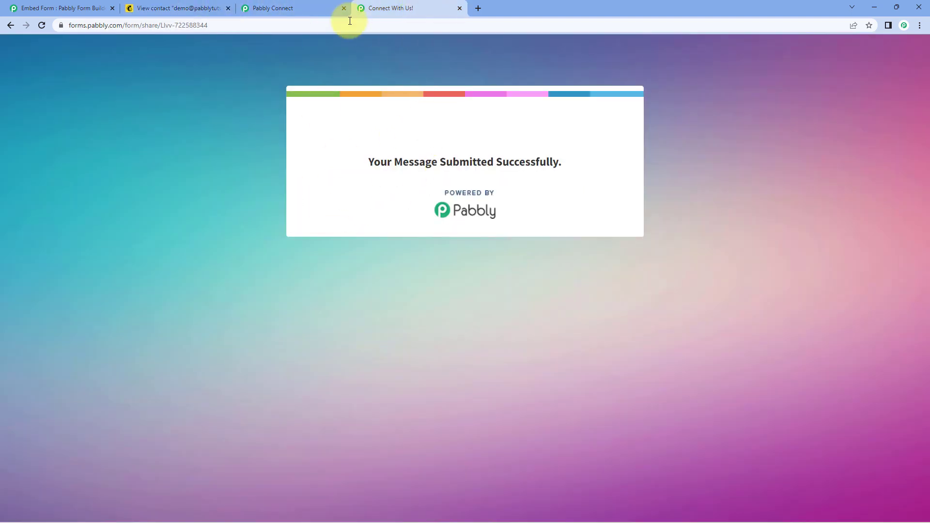
left_click(301, 7)
scroll(212, 136, "up", 3)
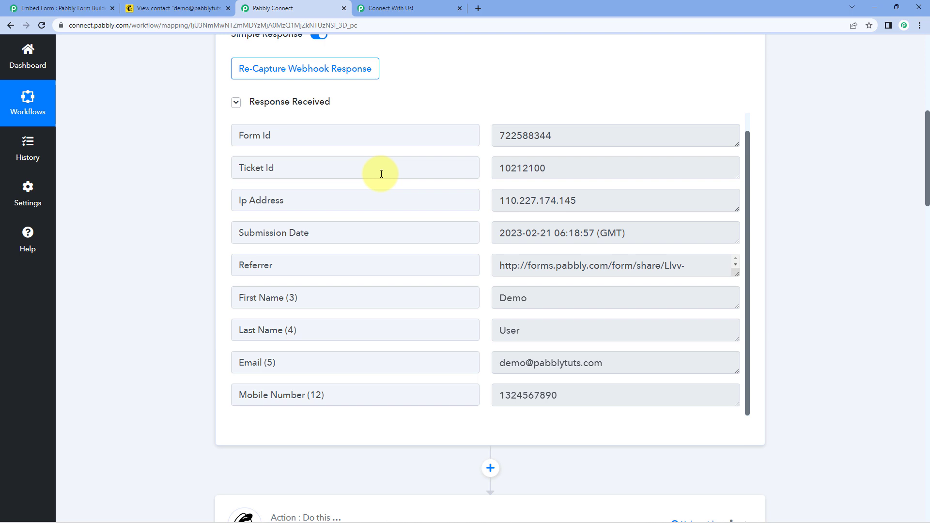
- Compare the contact's tags and profile details with the workflow's captured response
left_click(175, 8)
scroll(416, 247, "down", 1)
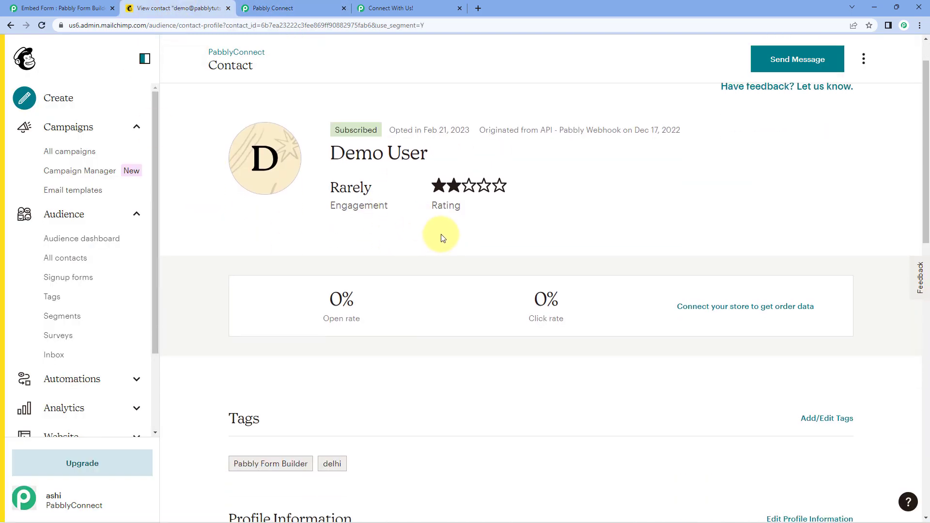
scroll(537, 237, "down", 6)
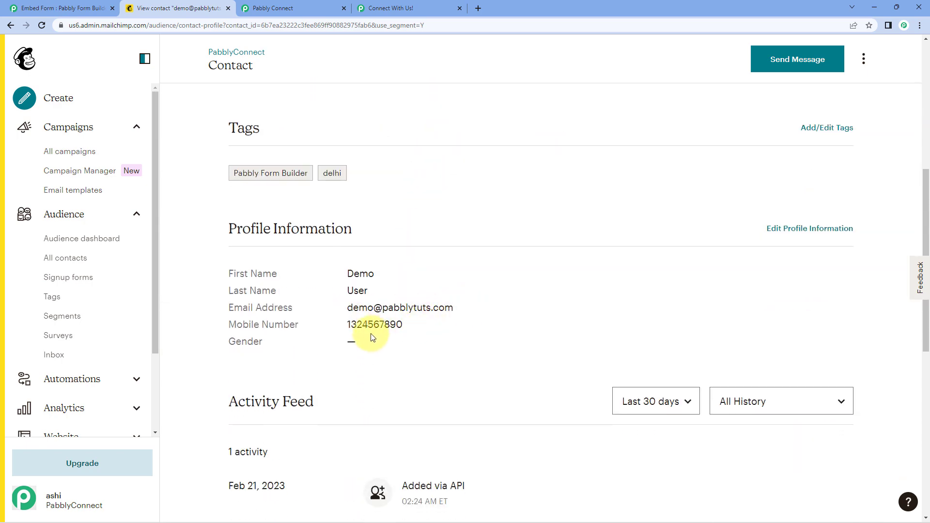
scroll(416, 295, "down", 1)
scroll(419, 281, "up", 8)
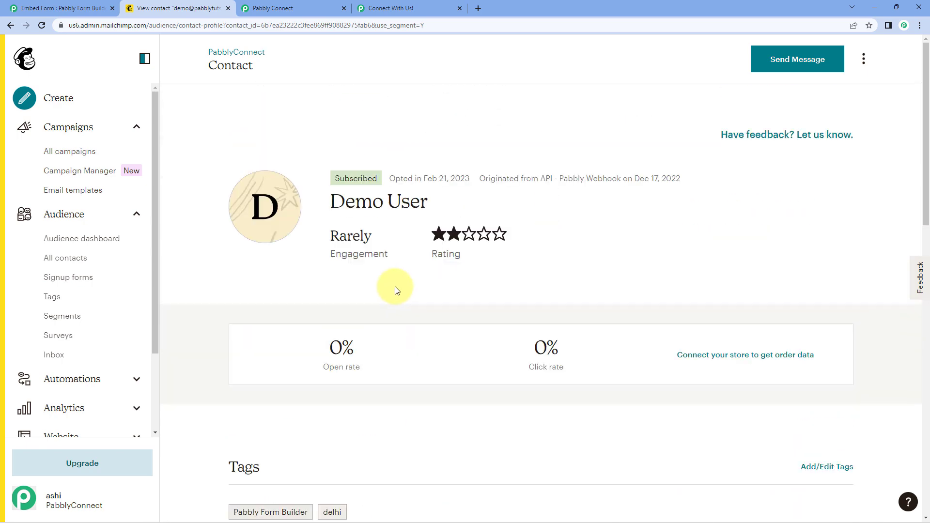
left_click(301, 7)
scroll(763, 171, "up", 7)
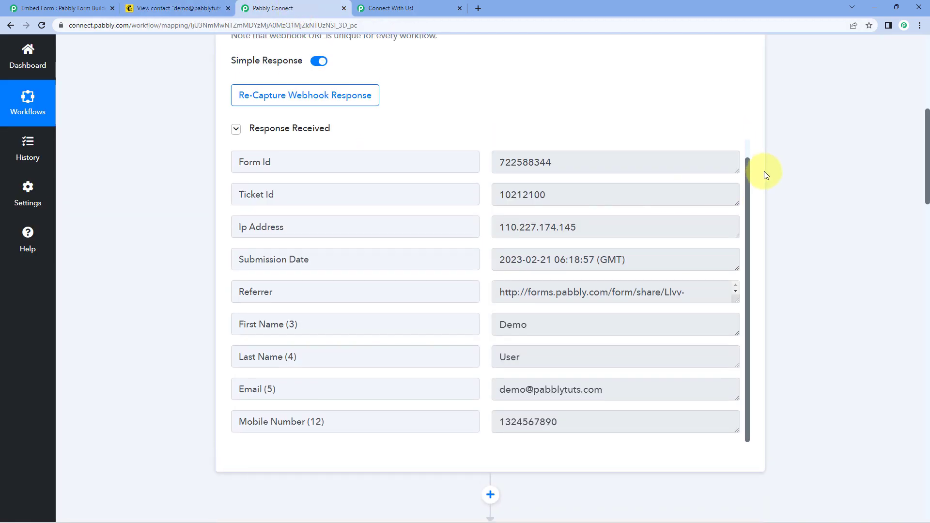
- Collapse the Webhook trigger and MailChimp action step cards
left_click(754, 157)
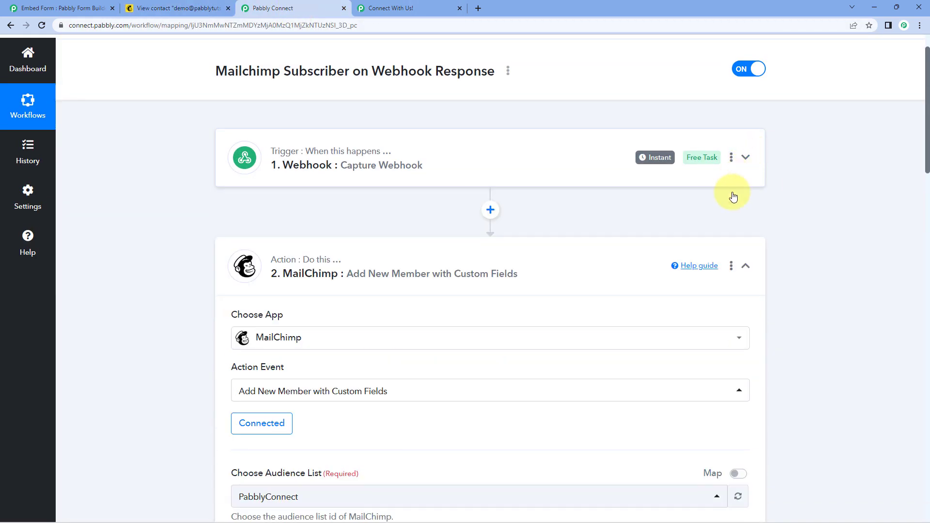
left_click(747, 266)
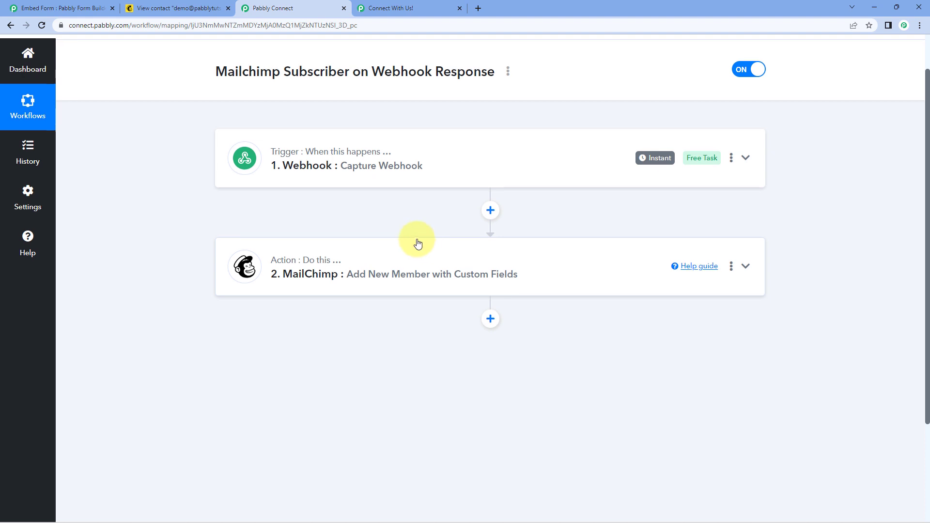
scroll(424, 256, "up", 1)
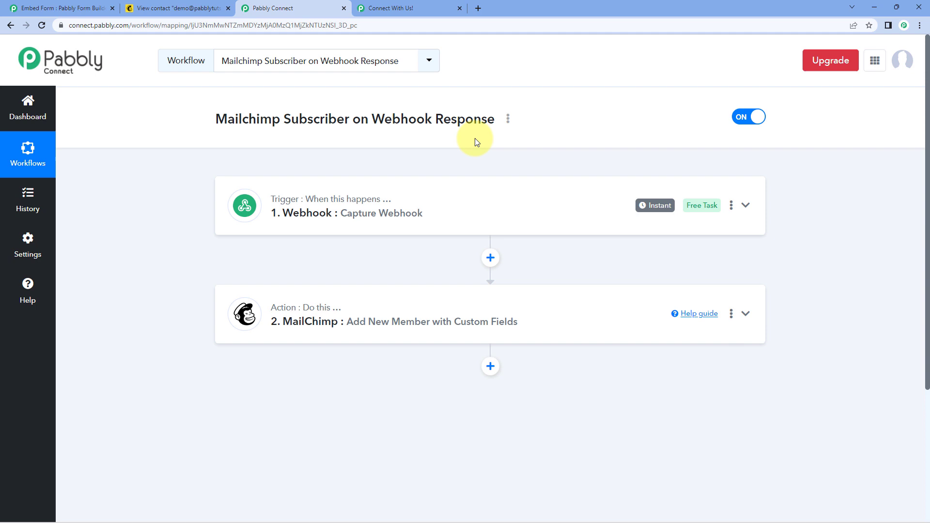
- Reload the Contact Us form and submit a fresh test name, email and mobile number
left_click(421, 5)
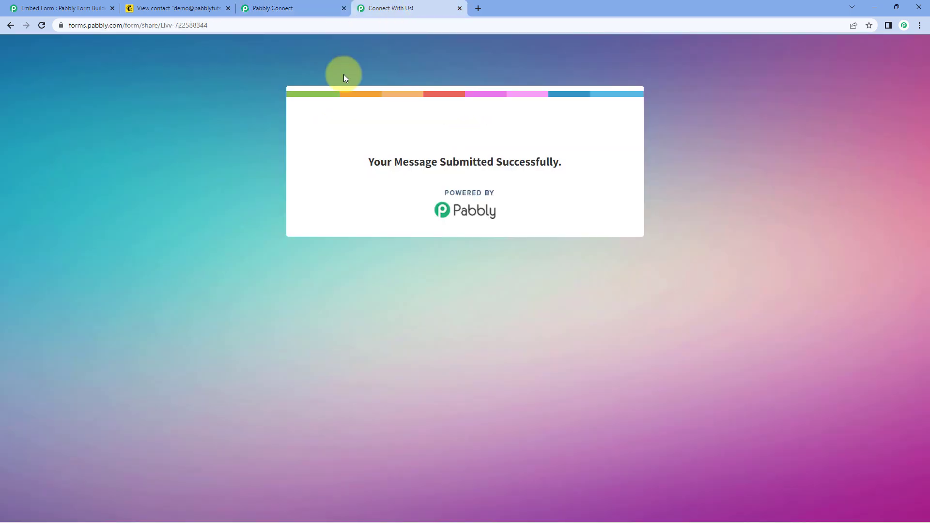
key("F5")
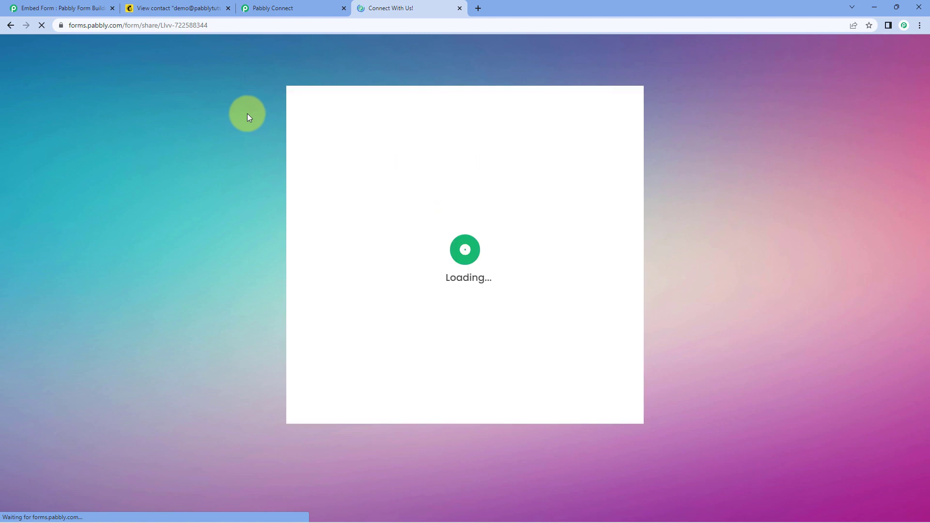
left_click(364, 236)
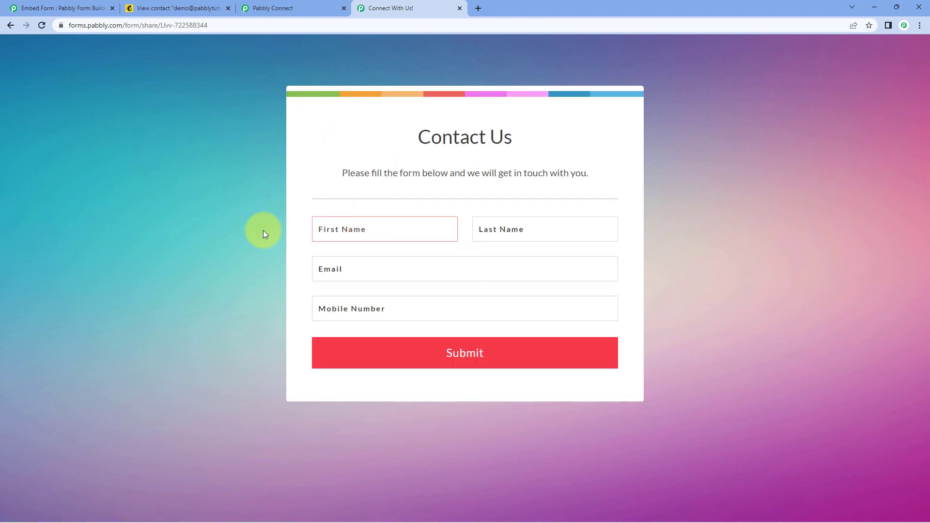
type("Test1")
type("User")
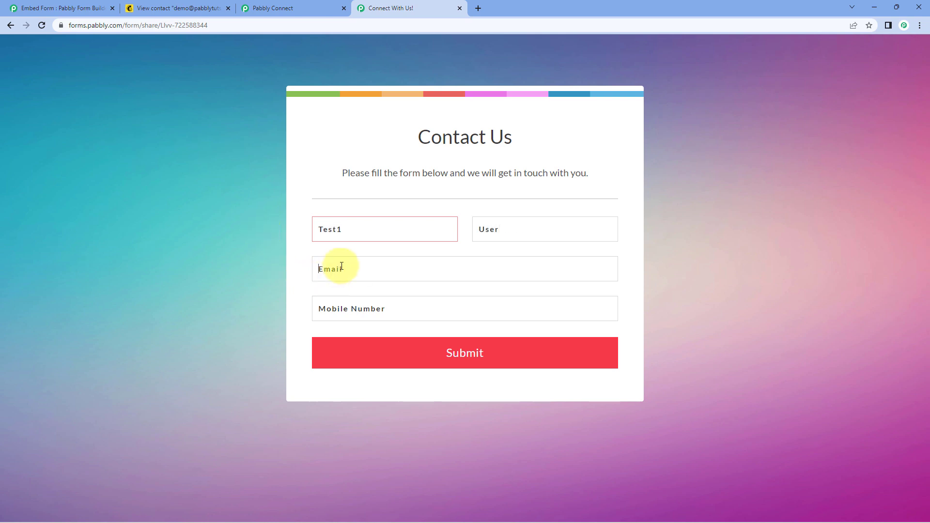
left_click(342, 266)
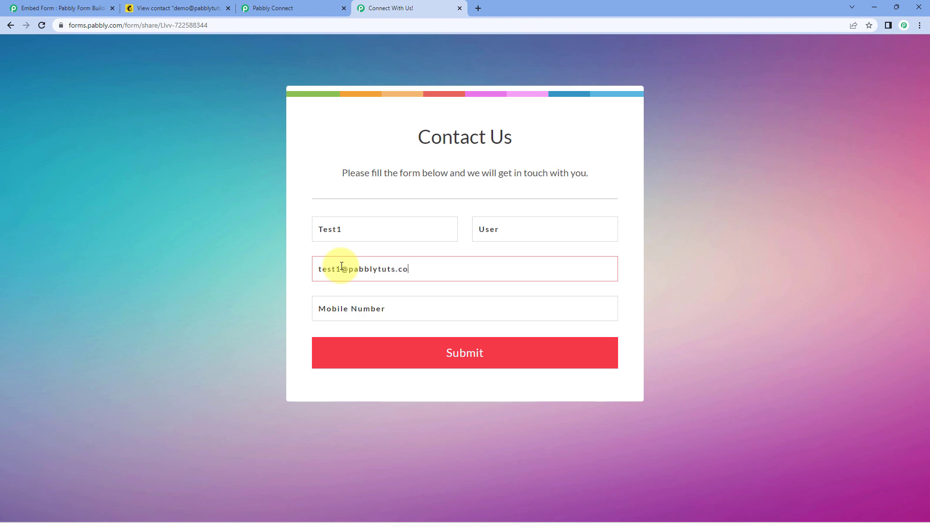
key("Tab")
type("321")
left_click(402, 349)
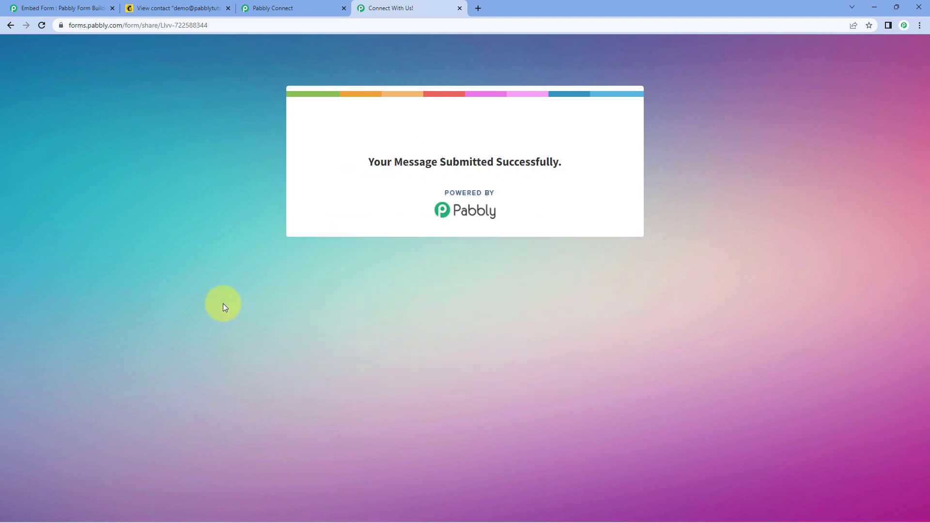
- Check the workflow in Pabbly Connect, then view the new contact's profile in Mailchimp
left_click(87, 8)
left_click(253, 191)
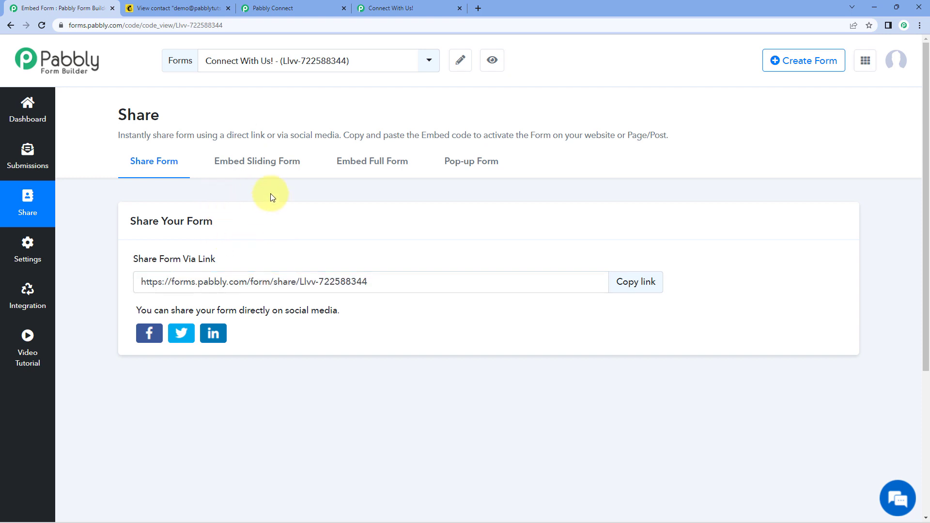
left_click(393, 6)
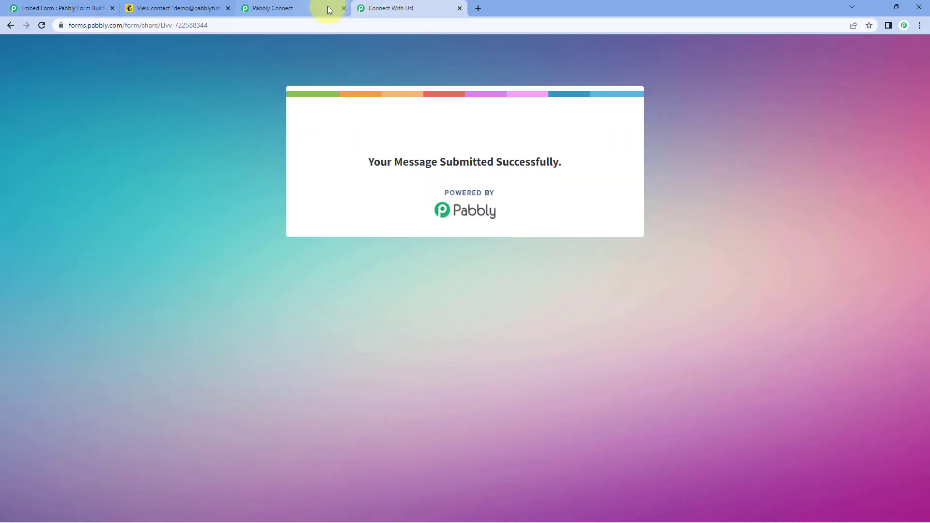
left_click(316, 10)
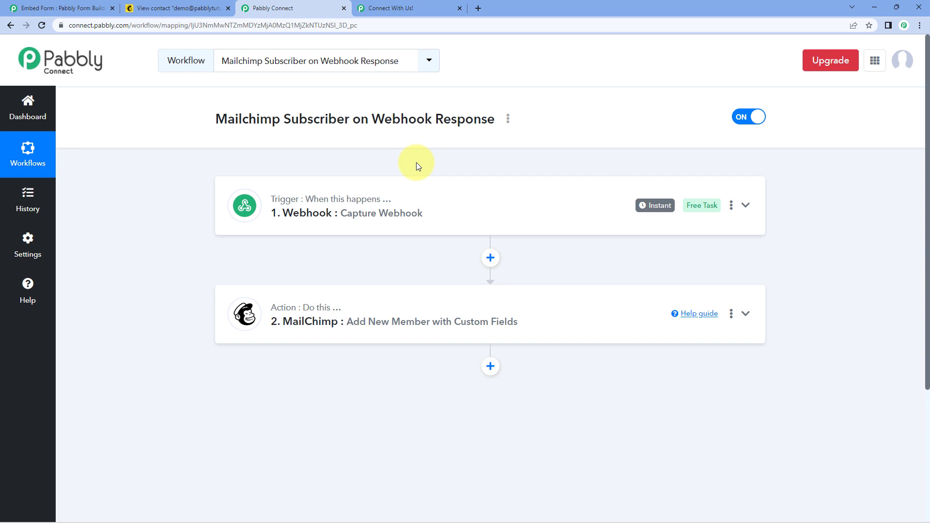
left_click(202, 8)
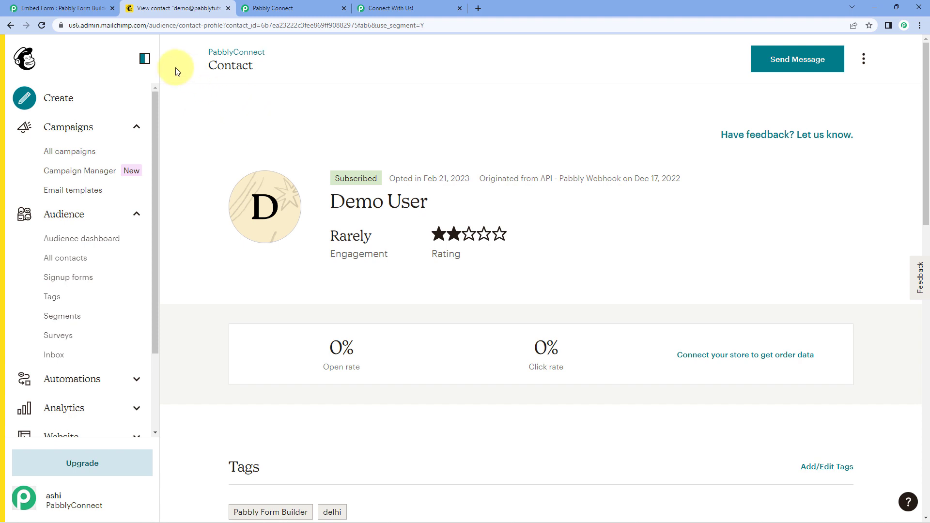
- Review the test1 contact's Pabbly Form Builder tag and profile details, then return to Pabbly Connect
left_click(10, 26)
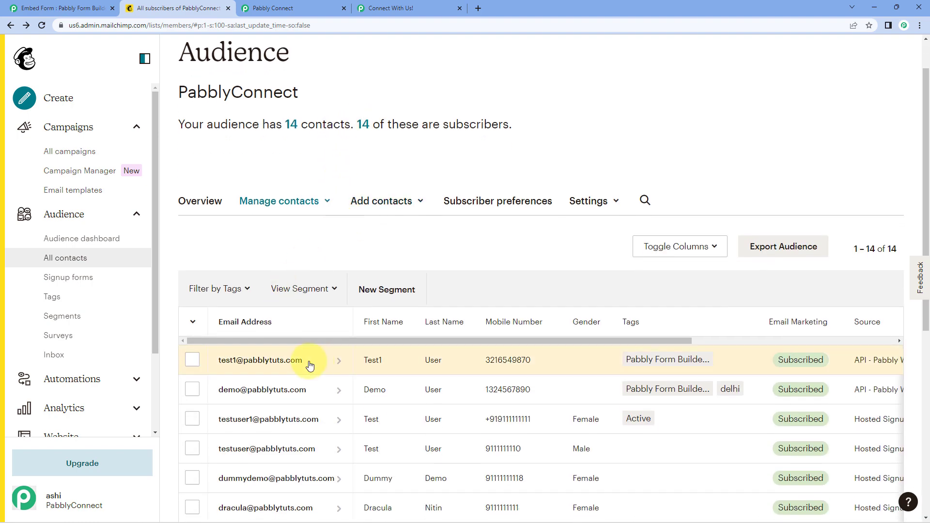
left_click(310, 363)
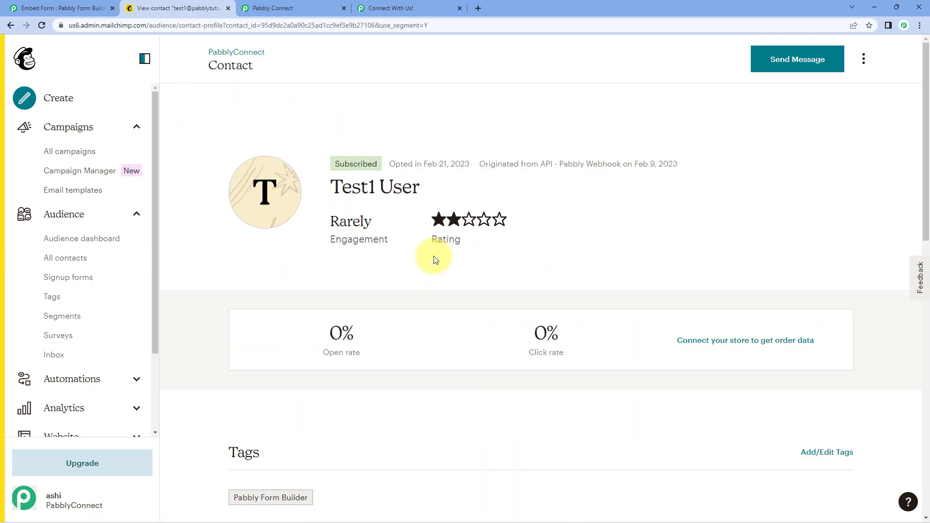
scroll(443, 232, "down", 3)
scroll(450, 203, "up", 2)
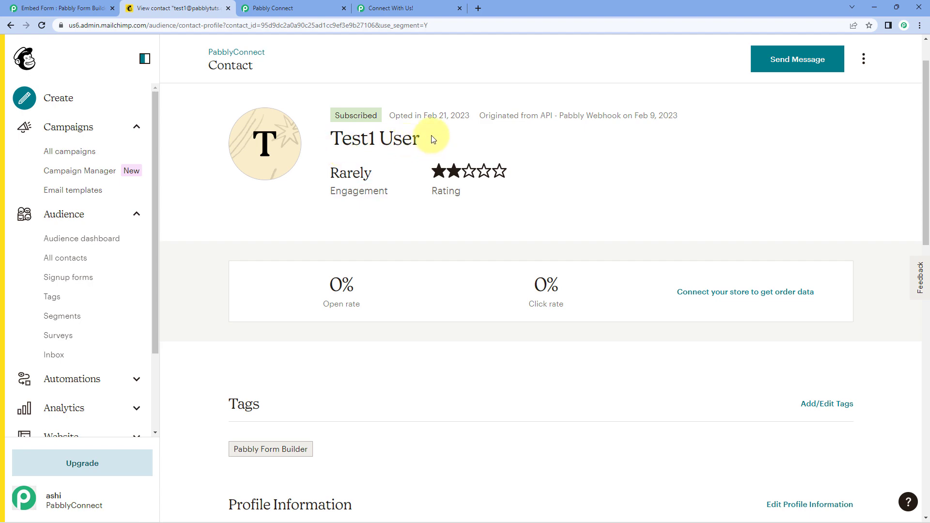
scroll(433, 140, "down", 4)
scroll(408, 197, "down", 2)
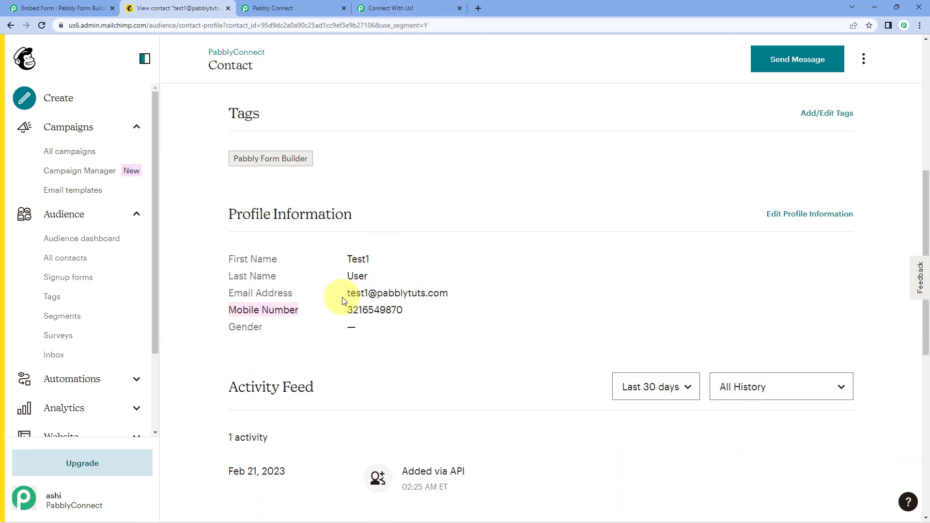
scroll(438, 208, "up", 3)
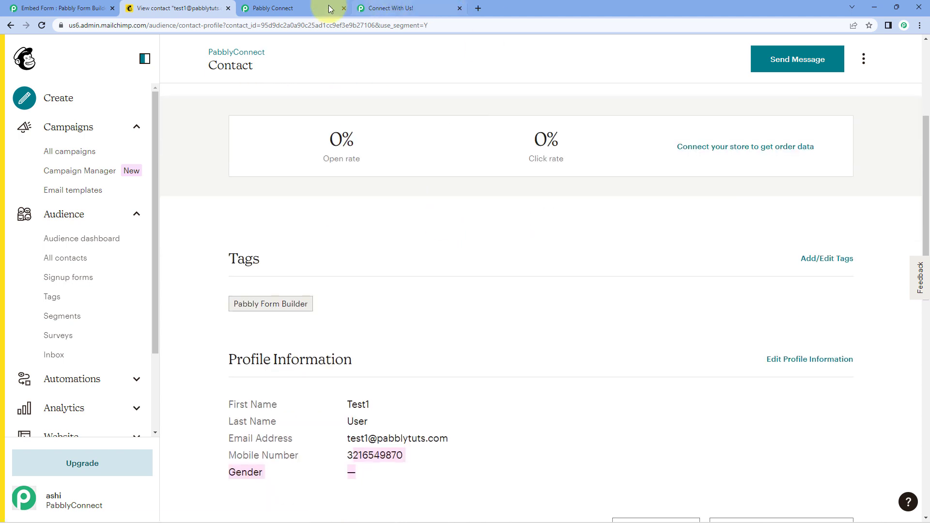
left_click(300, 8)
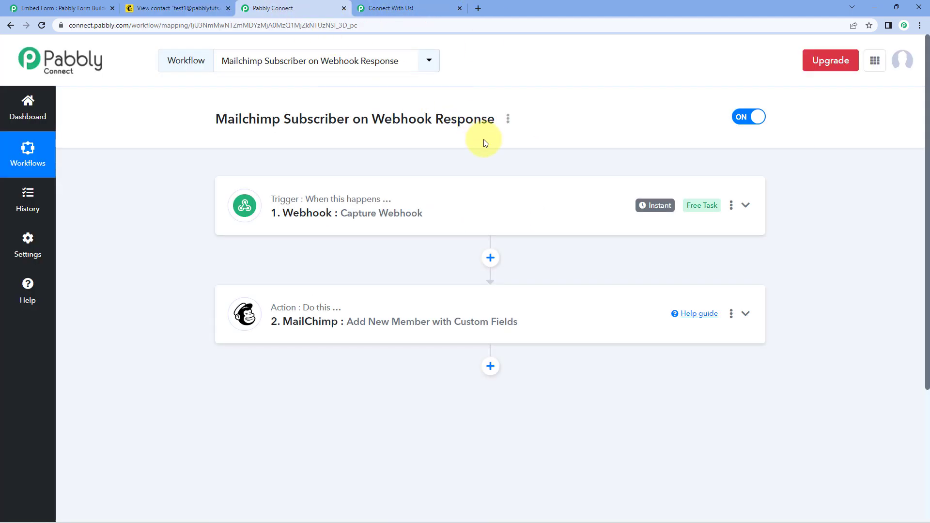